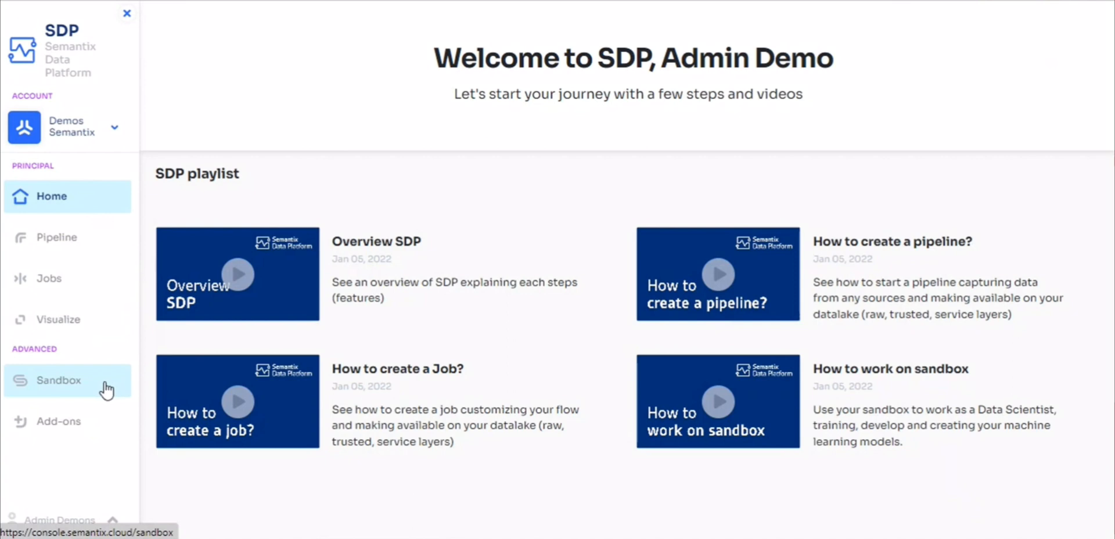
Start a new pipeline and choose MYSQL as its data source.
click(96, 240)
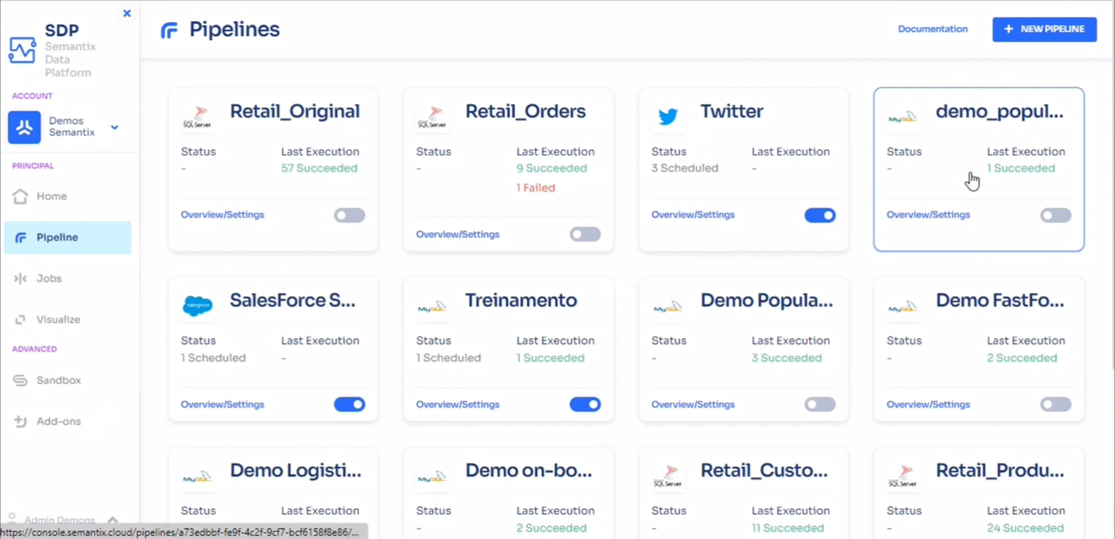
click(1018, 42)
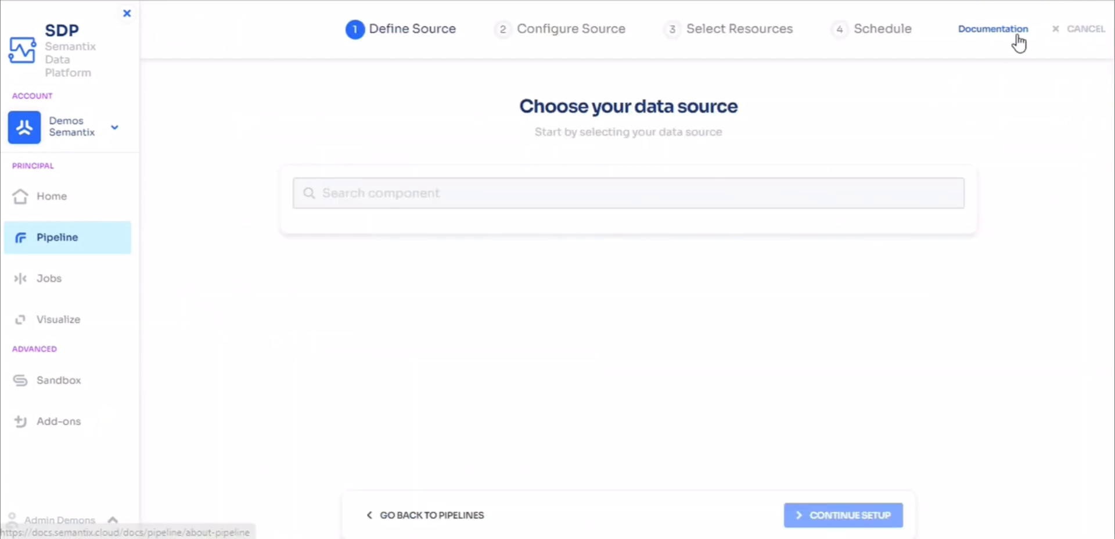
scroll(754, 289, down, 1)
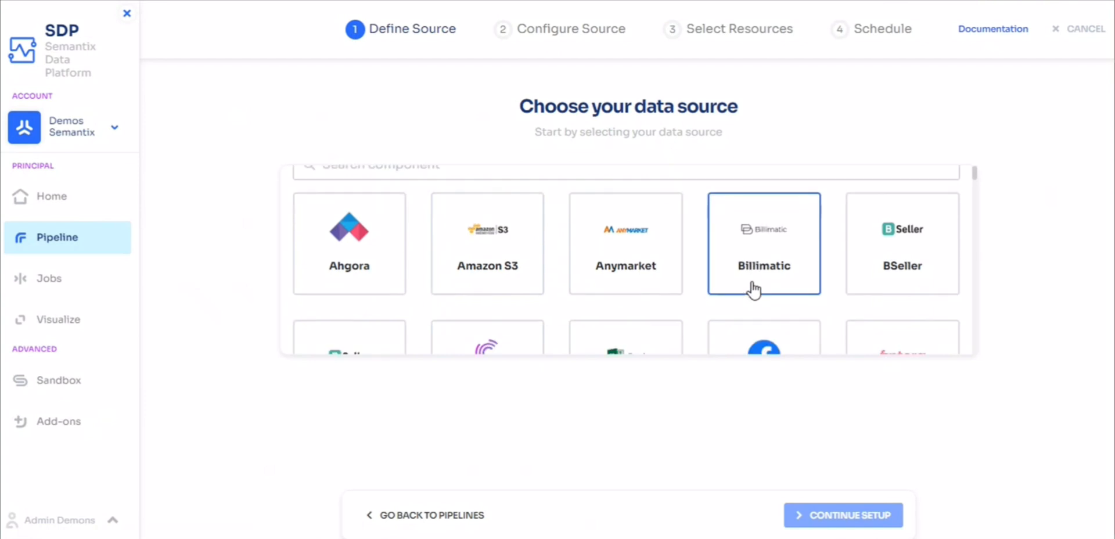
scroll(754, 289, down, 5)
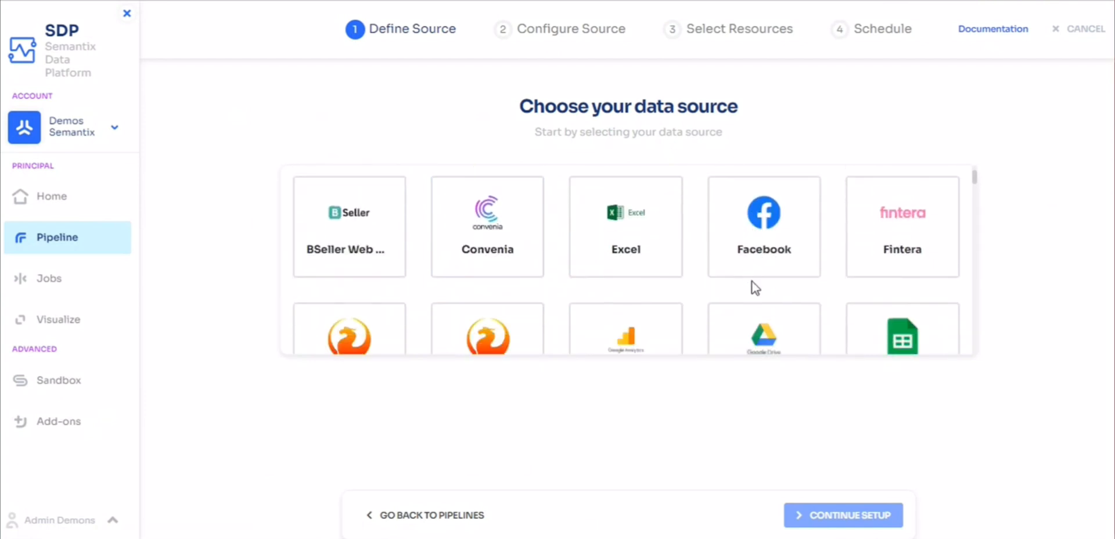
scroll(753, 289, down, 4)
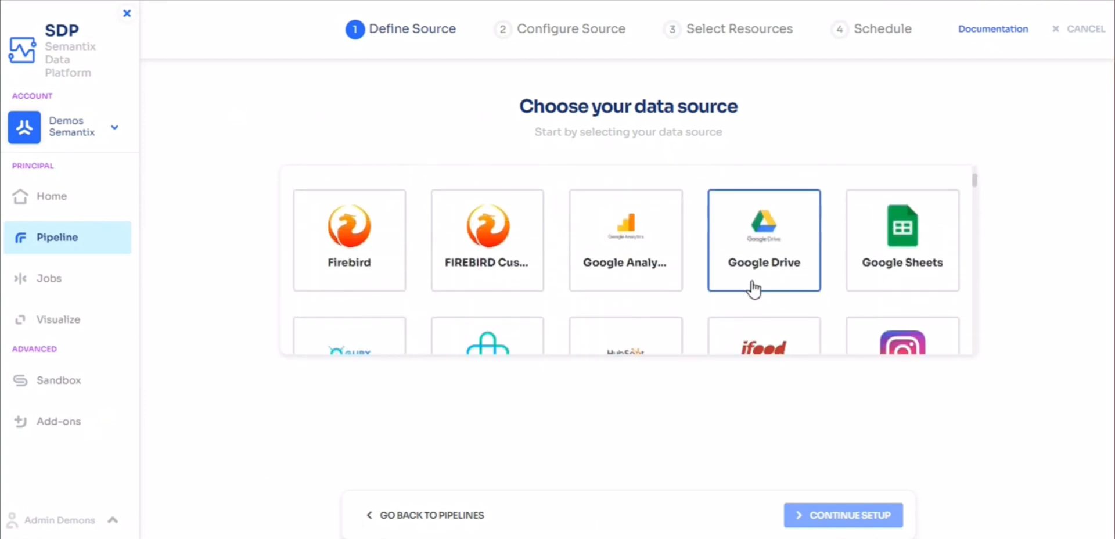
scroll(754, 288, down, 4)
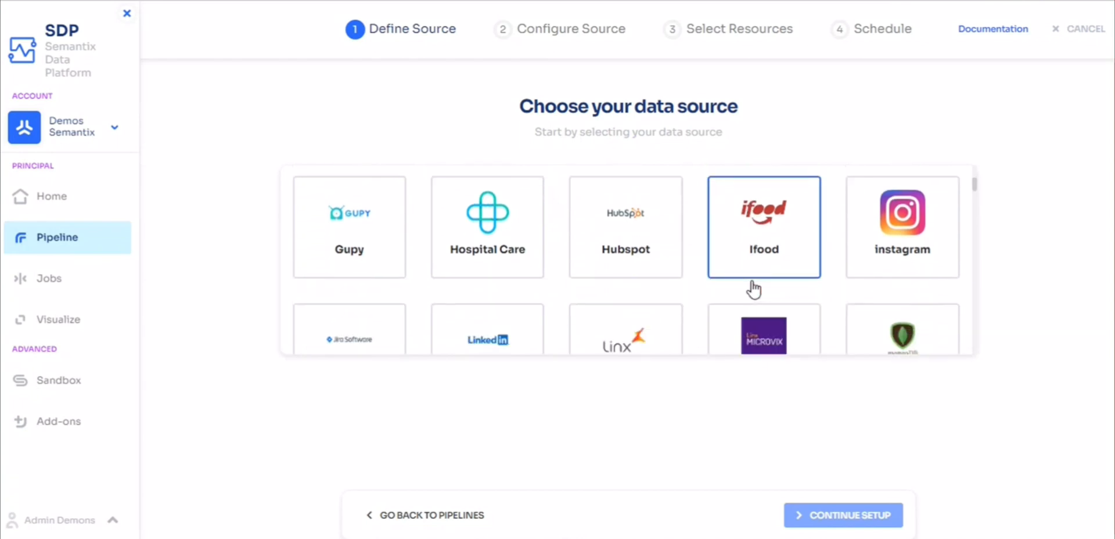
scroll(754, 289, down, 5)
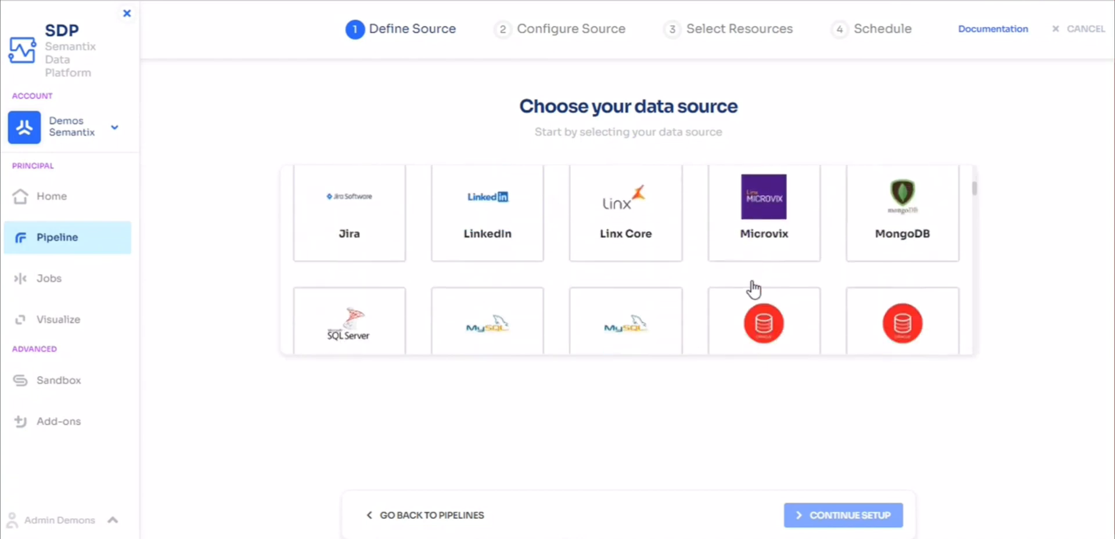
scroll(753, 288, down, 5)
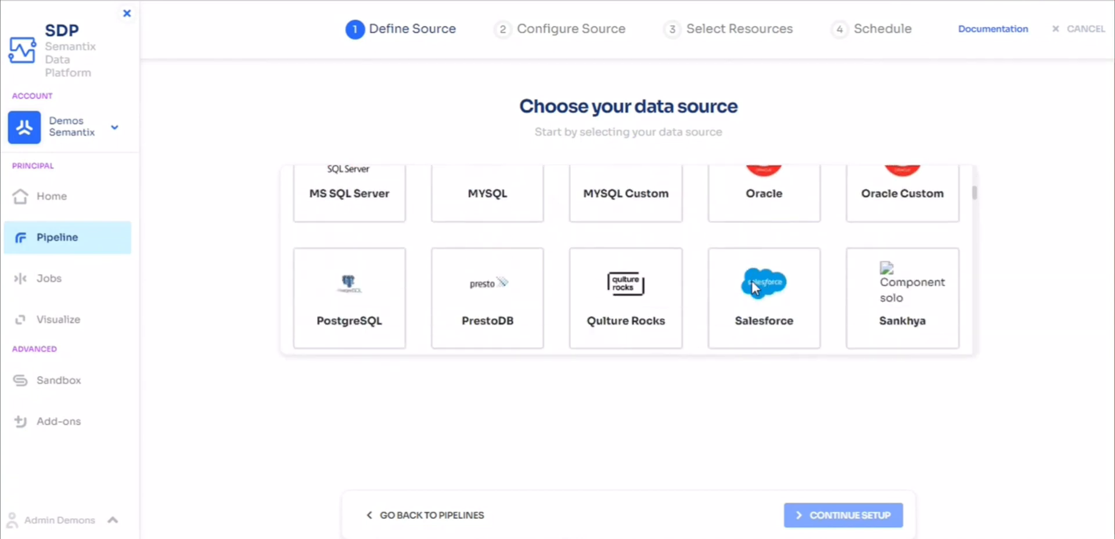
scroll(753, 288, down, 6)
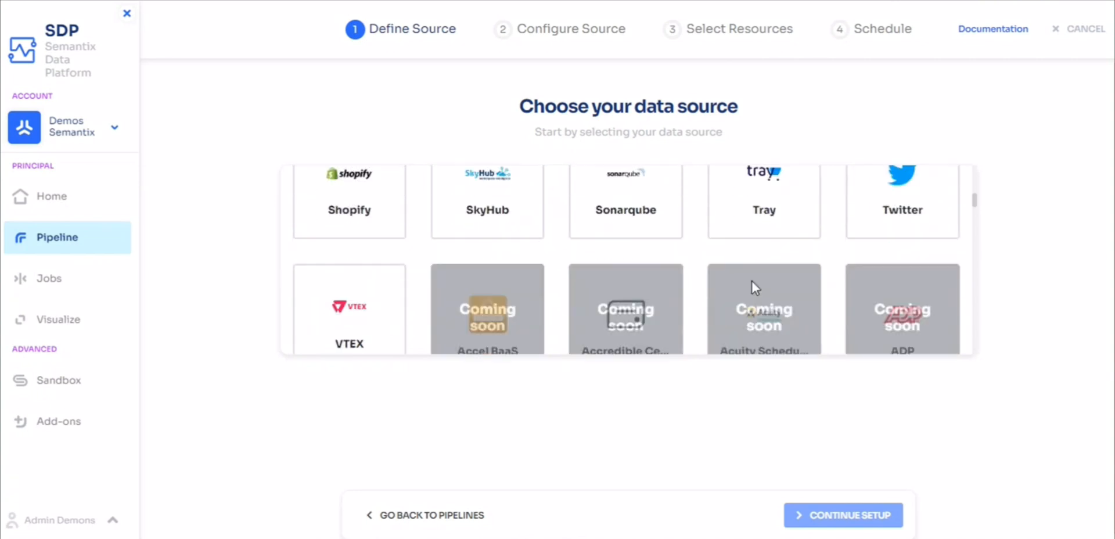
scroll(754, 286, up, 5)
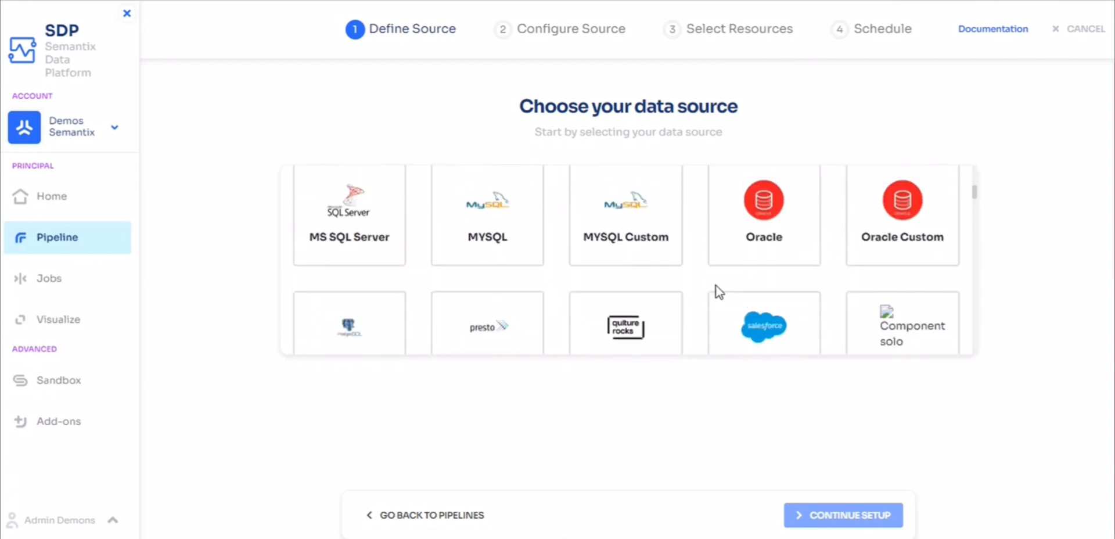
scroll(532, 270, up, 1)
click(532, 270)
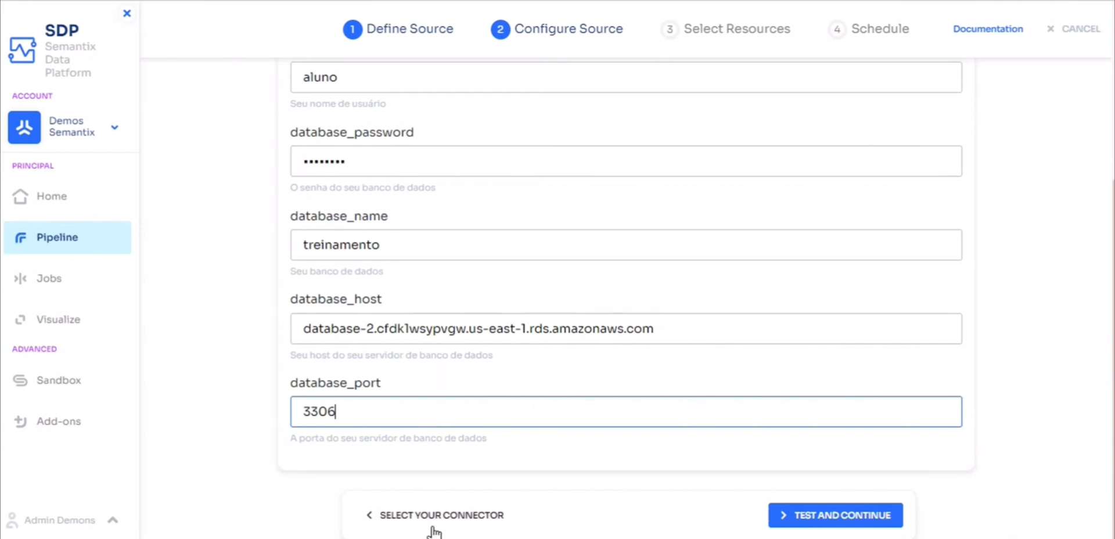
Test the database connection, and select the gamesales table as the resource to schedule.
click(873, 519)
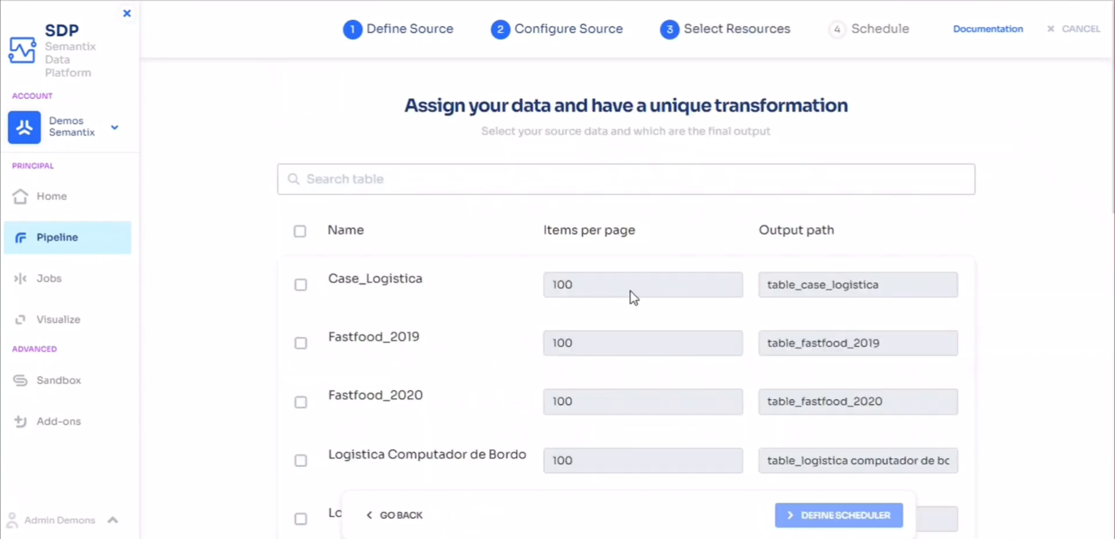
scroll(490, 296, down, 5)
scroll(489, 291, down, 6)
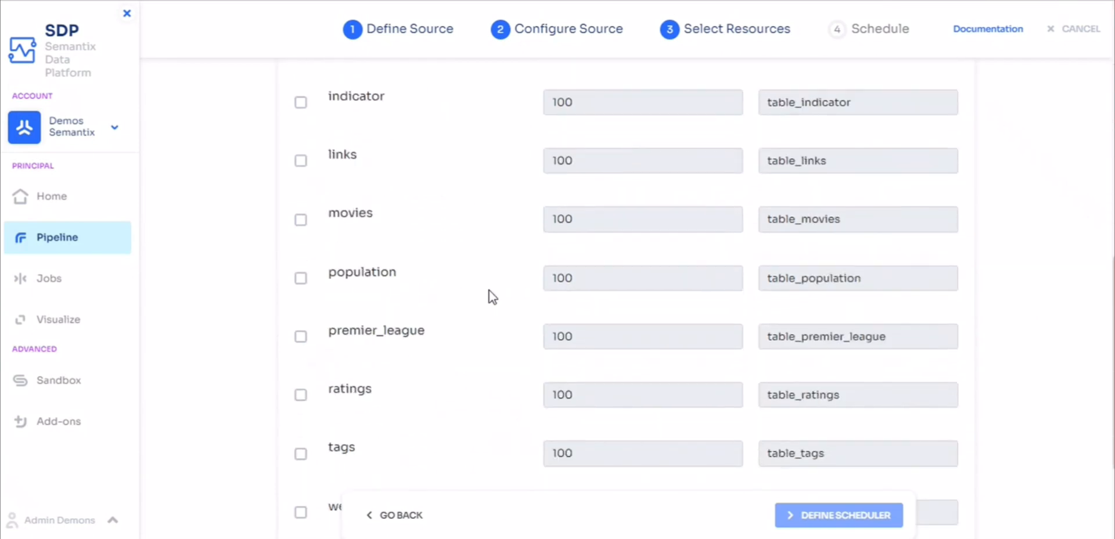
scroll(489, 290, up, 4)
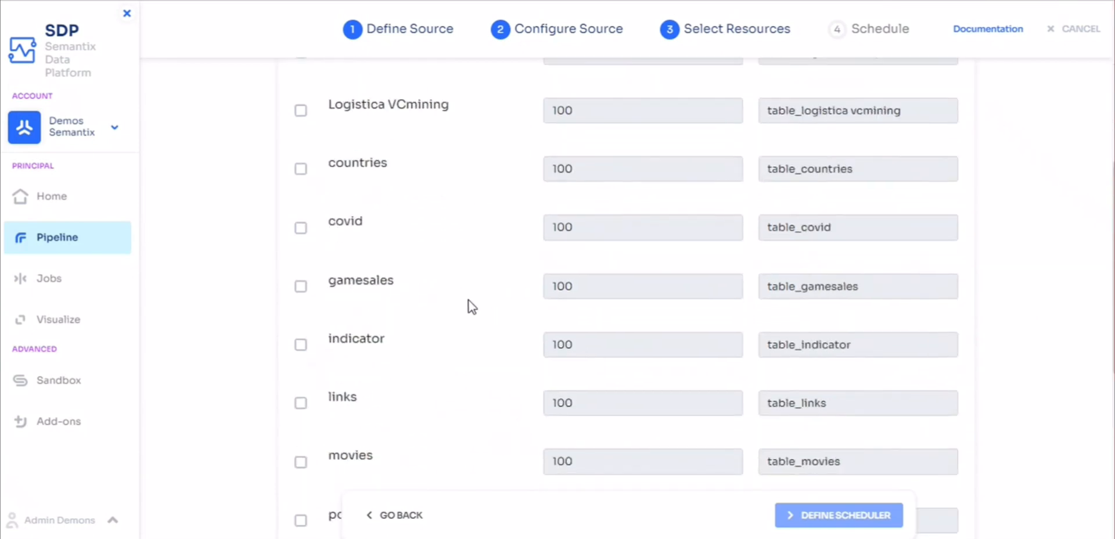
click(301, 287)
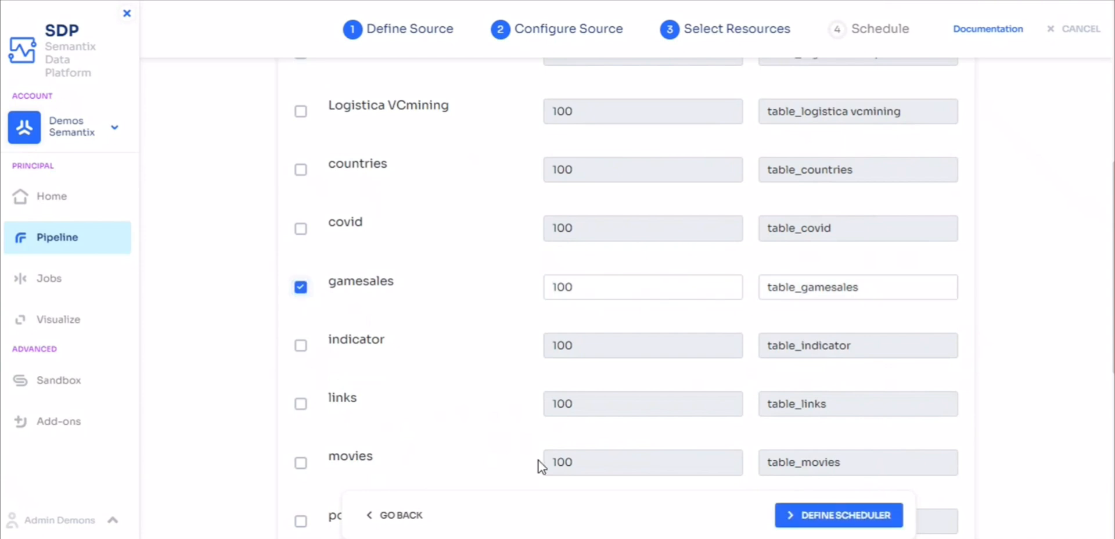
click(821, 515)
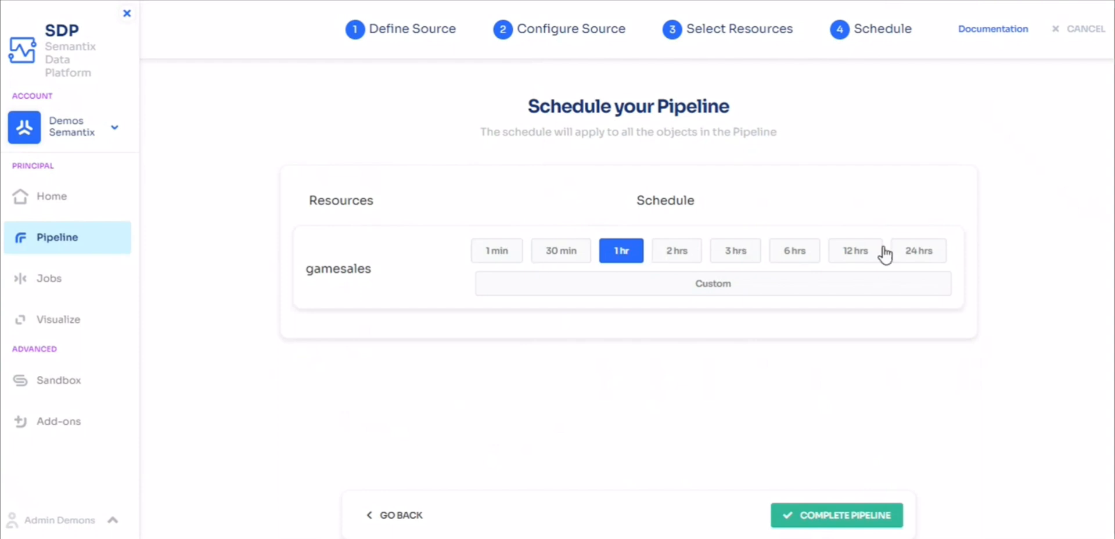
Try out several preset intervals and the custom cron option for the gamesales schedule.
click(914, 256)
click(515, 262)
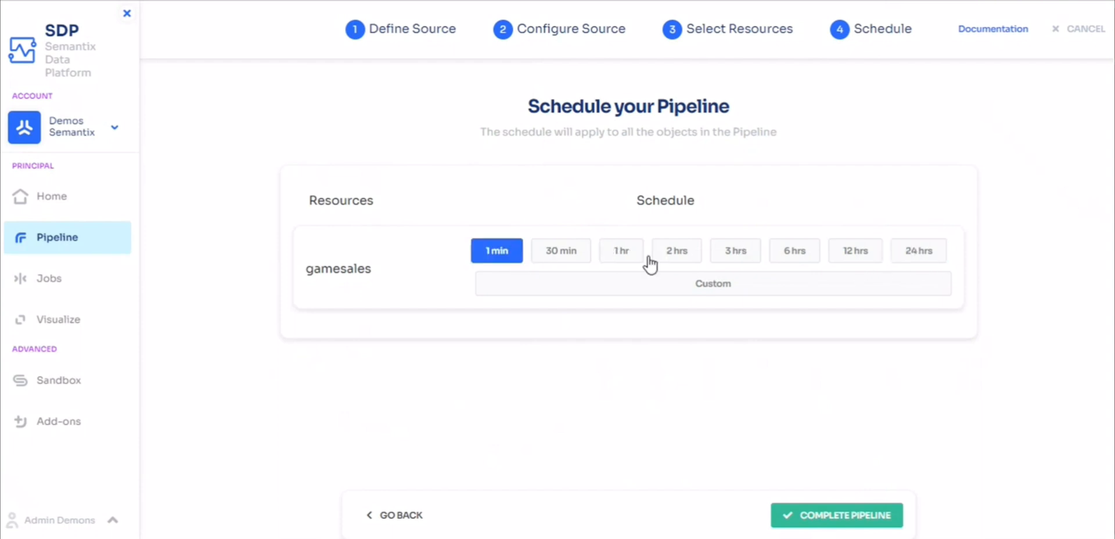
click(730, 255)
click(631, 260)
click(852, 258)
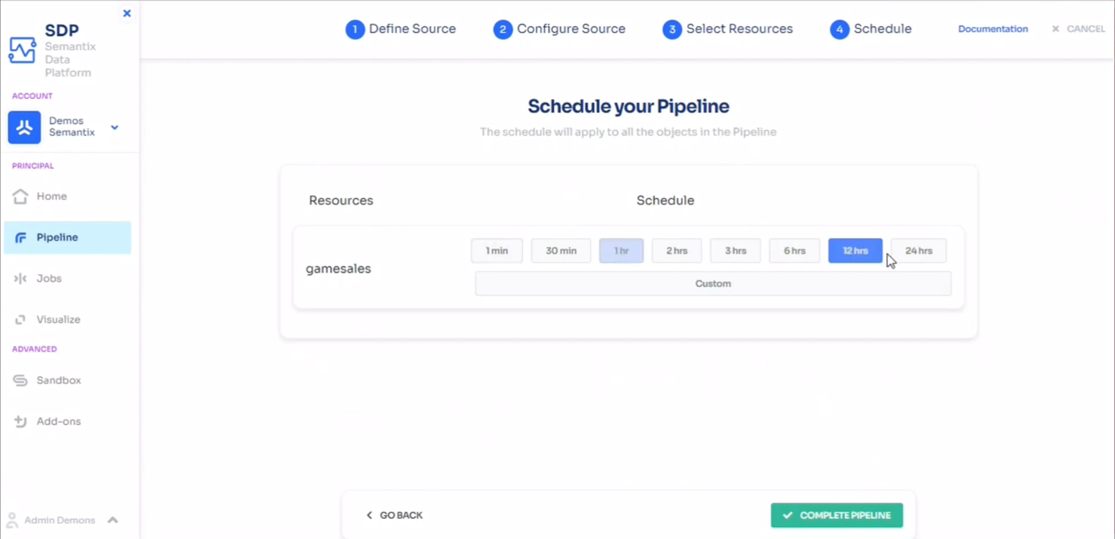
click(928, 258)
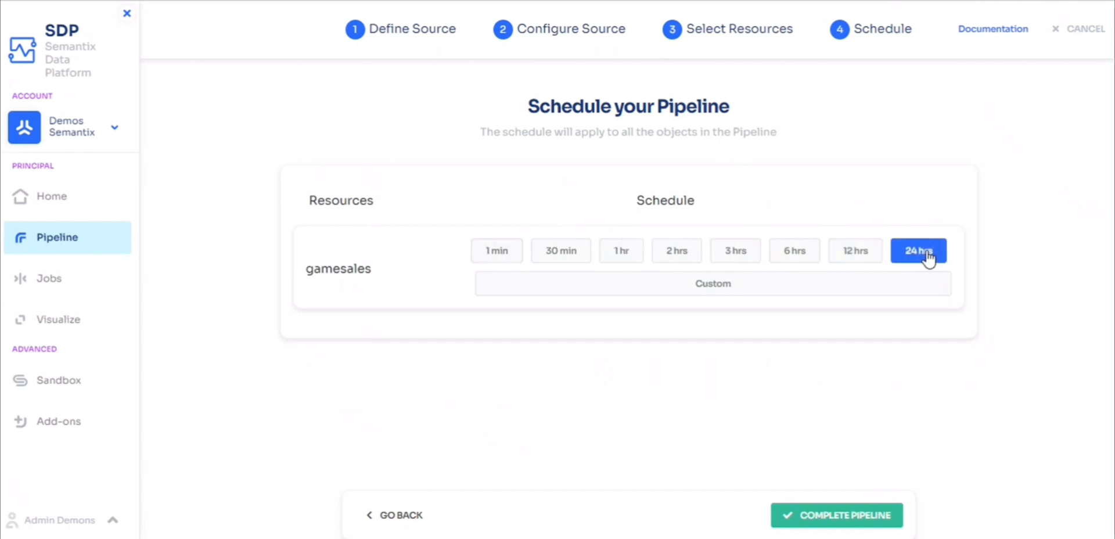
click(862, 289)
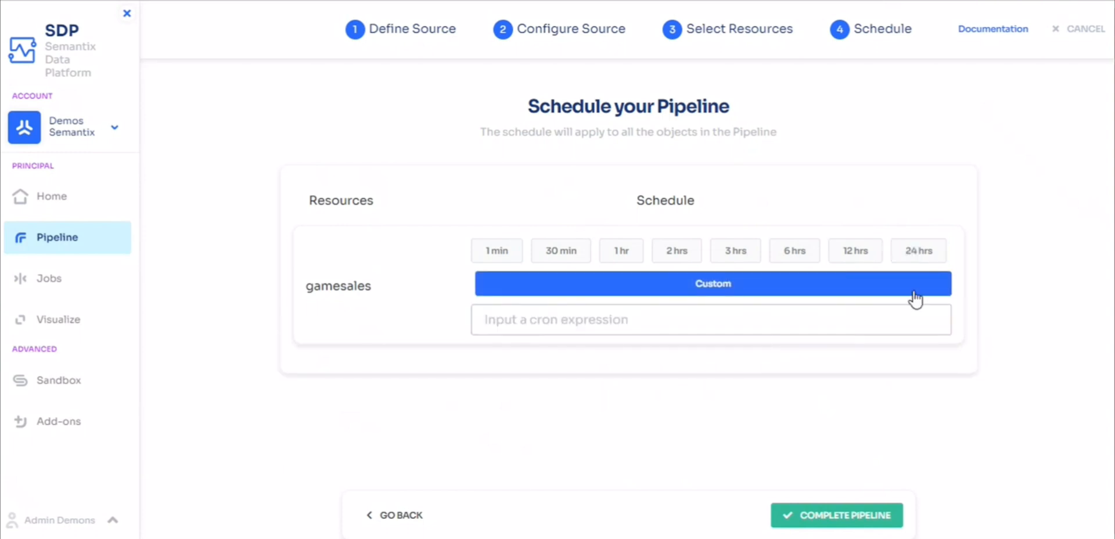
Schedule the gamesales resource every 24 hrs and complete the pipeline.
click(928, 259)
click(839, 519)
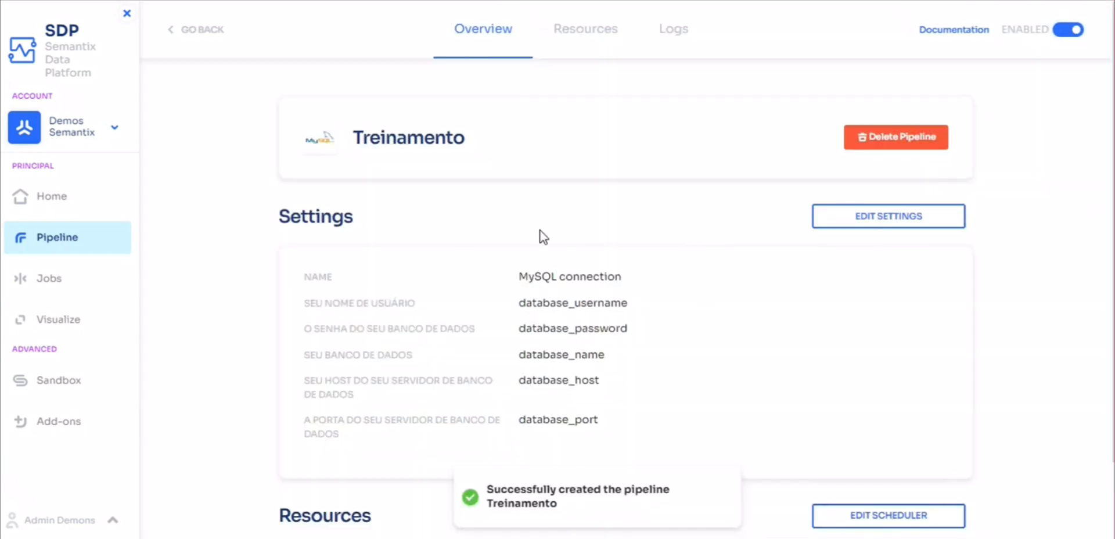
Open the existing Treinamento pipeline that has already run, and review its settings and the scheduler options of its countries resource.
click(75, 243)
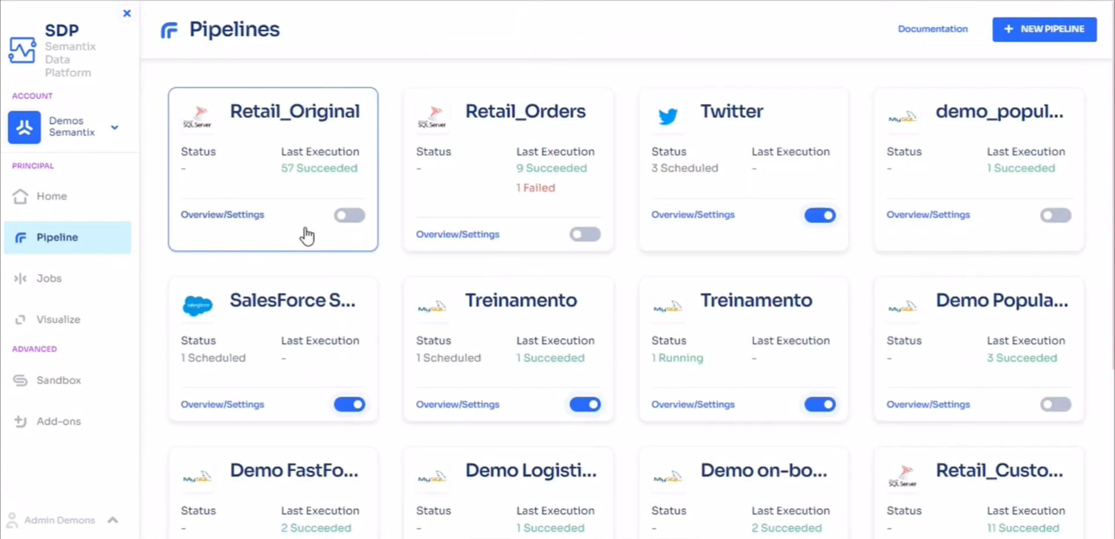
click(528, 355)
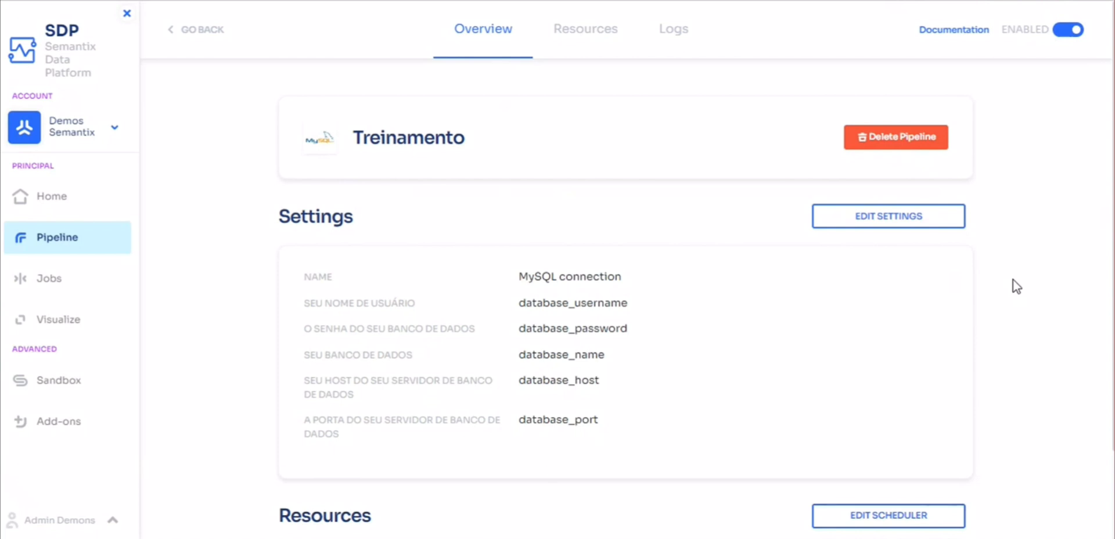
scroll(1012, 284, down, 1)
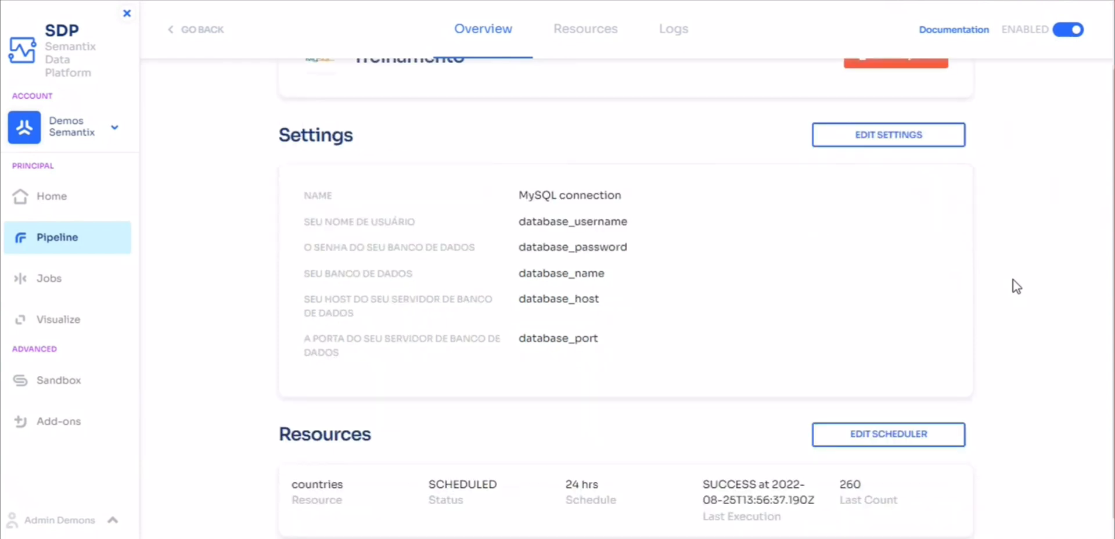
scroll(1013, 280, up, 1)
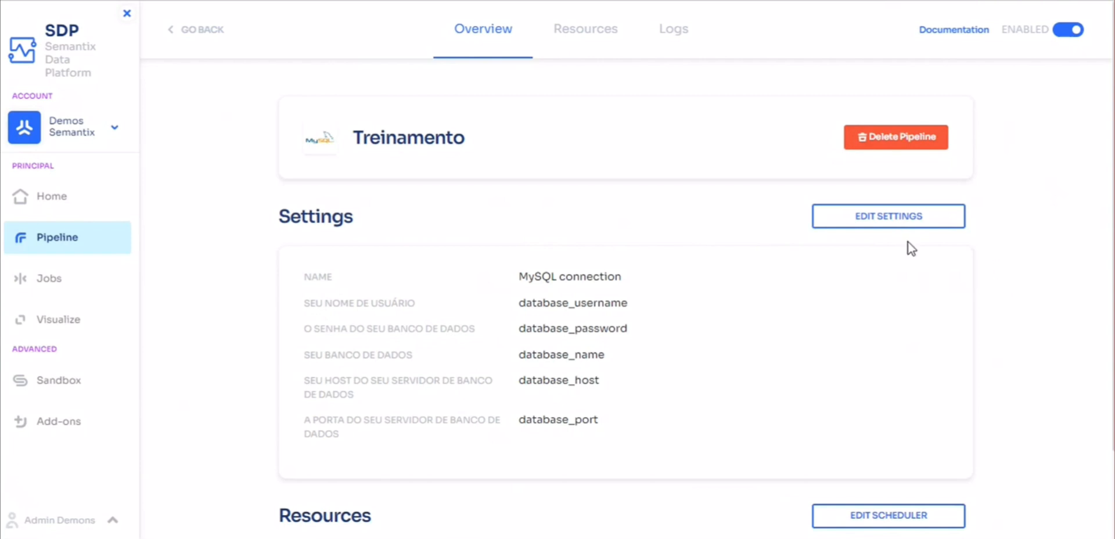
scroll(842, 250, down, 1)
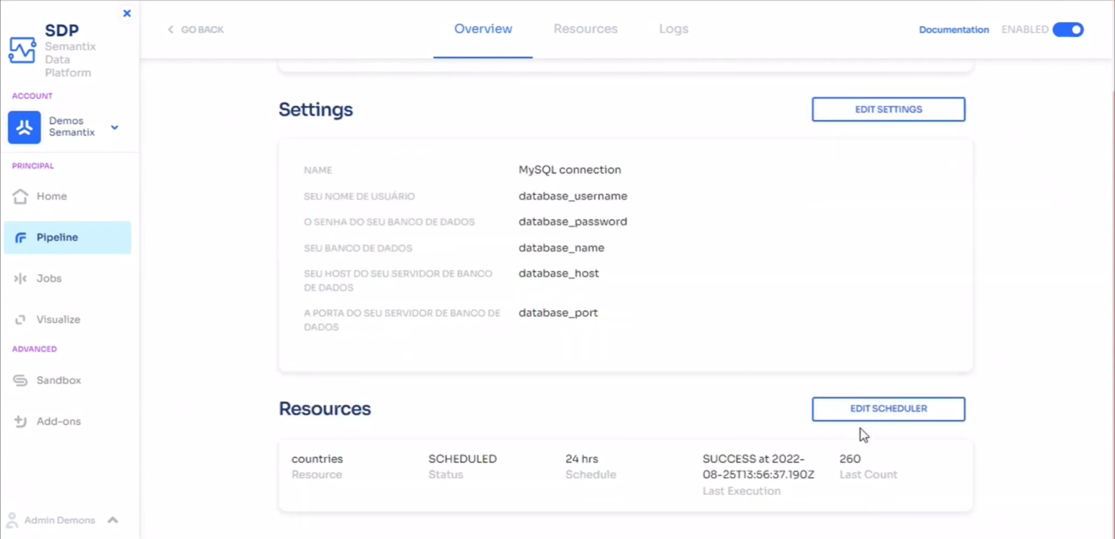
click(874, 413)
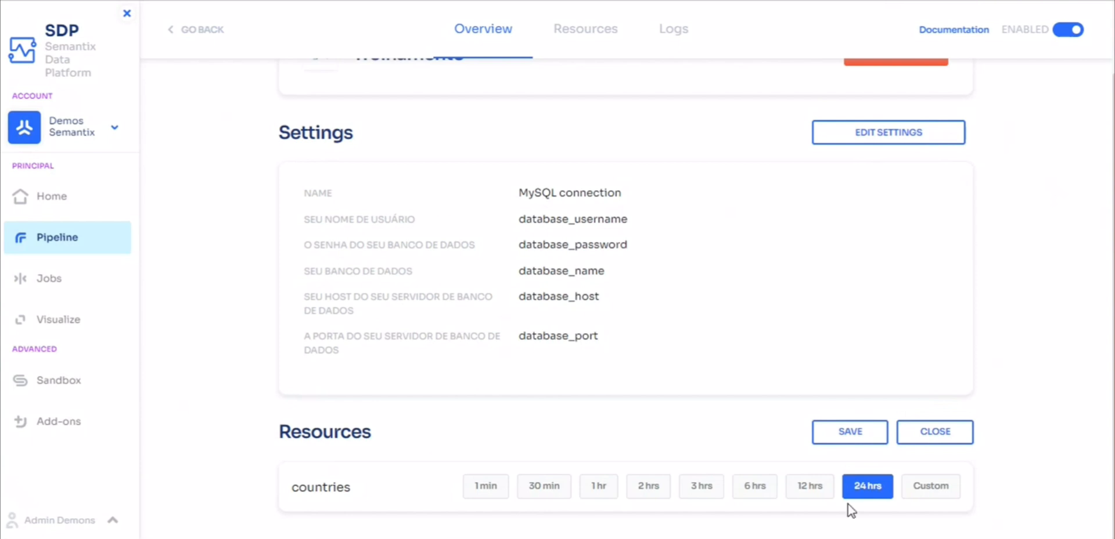
scroll(821, 244, up, 1)
Examine the execution log details of table_countries, and return to the pipelines list.
click(606, 43)
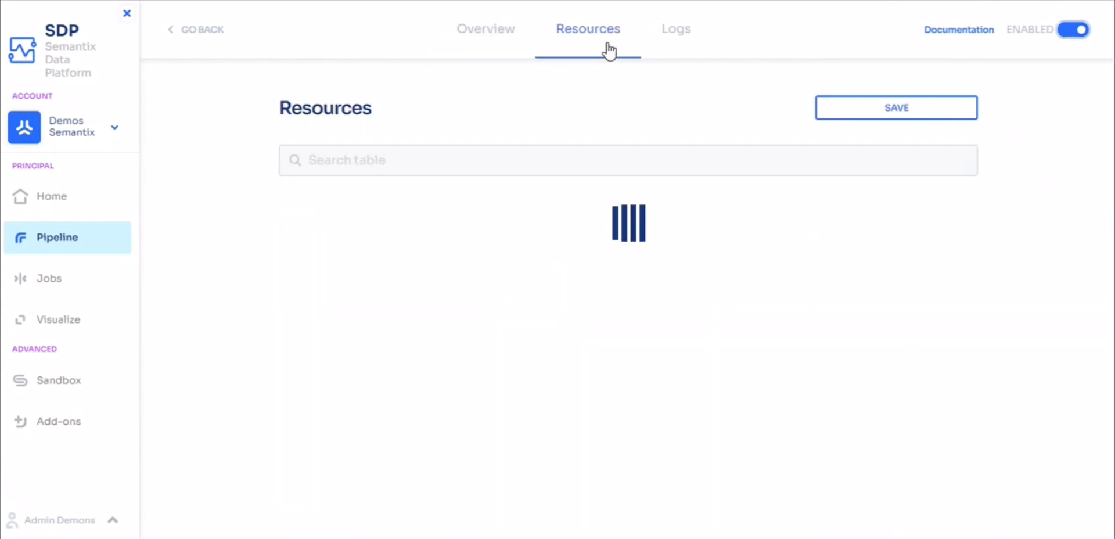
click(666, 35)
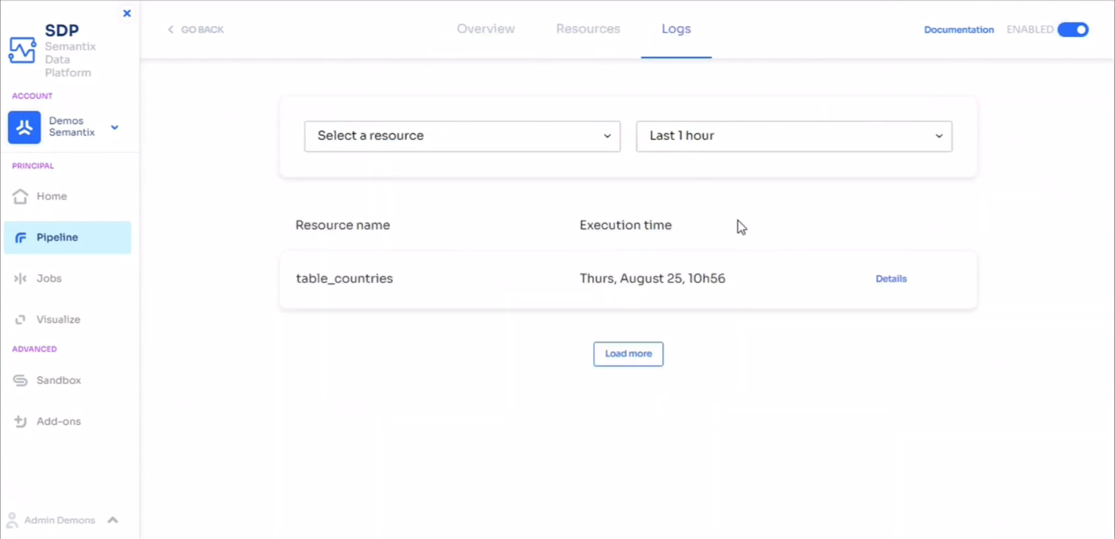
click(887, 281)
scroll(838, 354, down, 10)
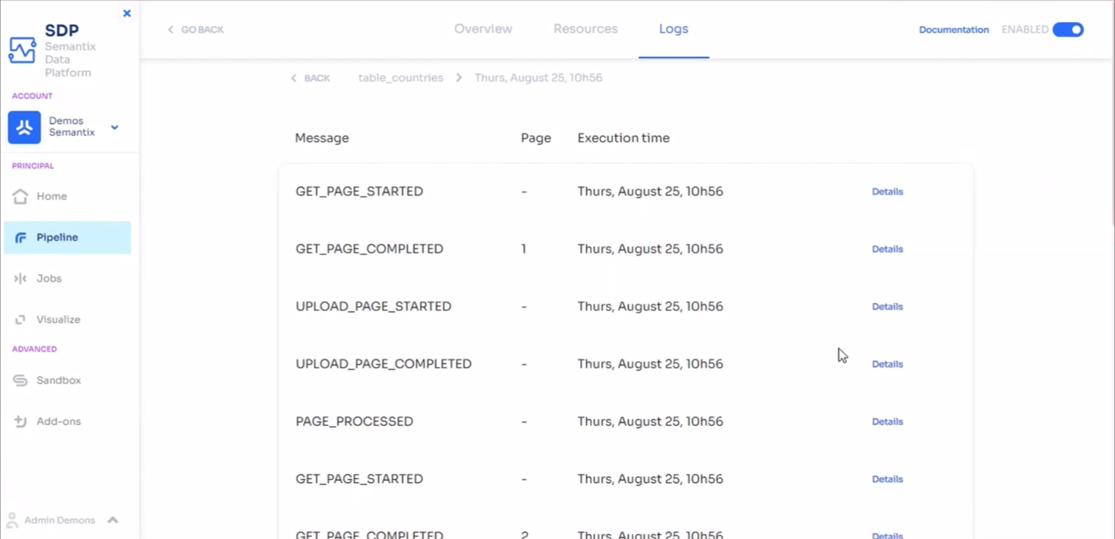
scroll(838, 351, up, 10)
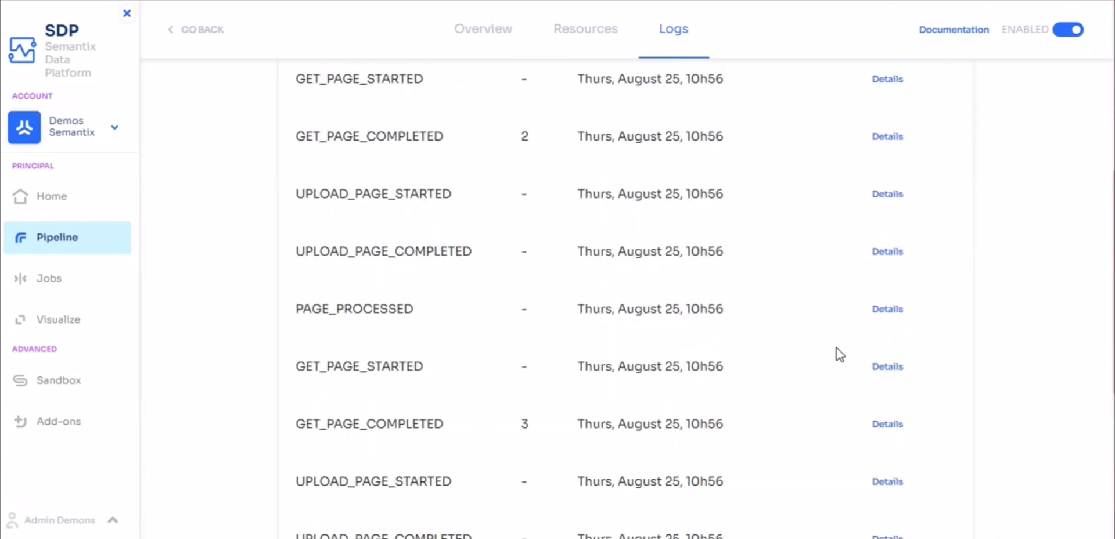
click(589, 34)
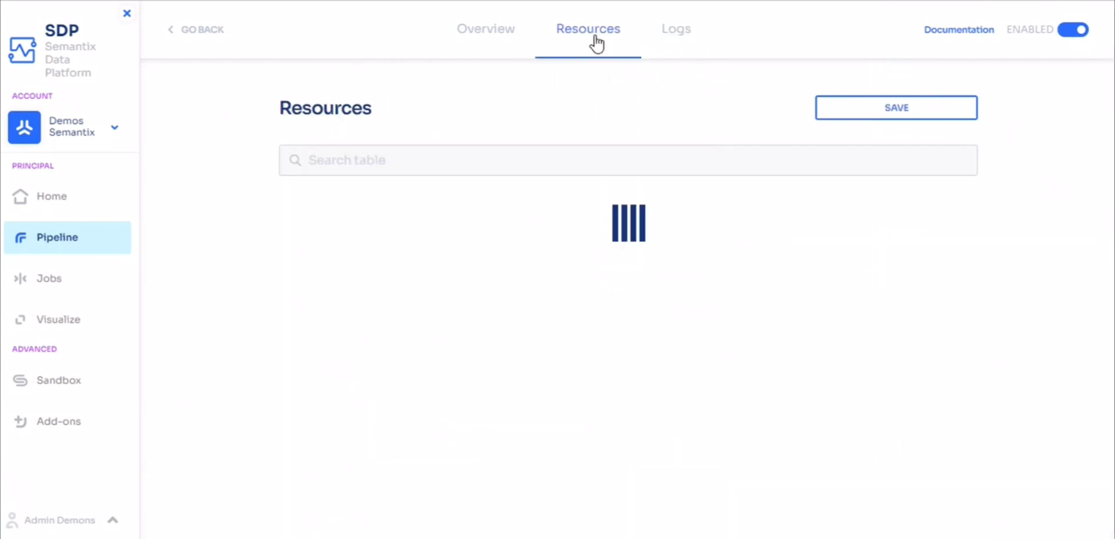
click(505, 33)
click(93, 233)
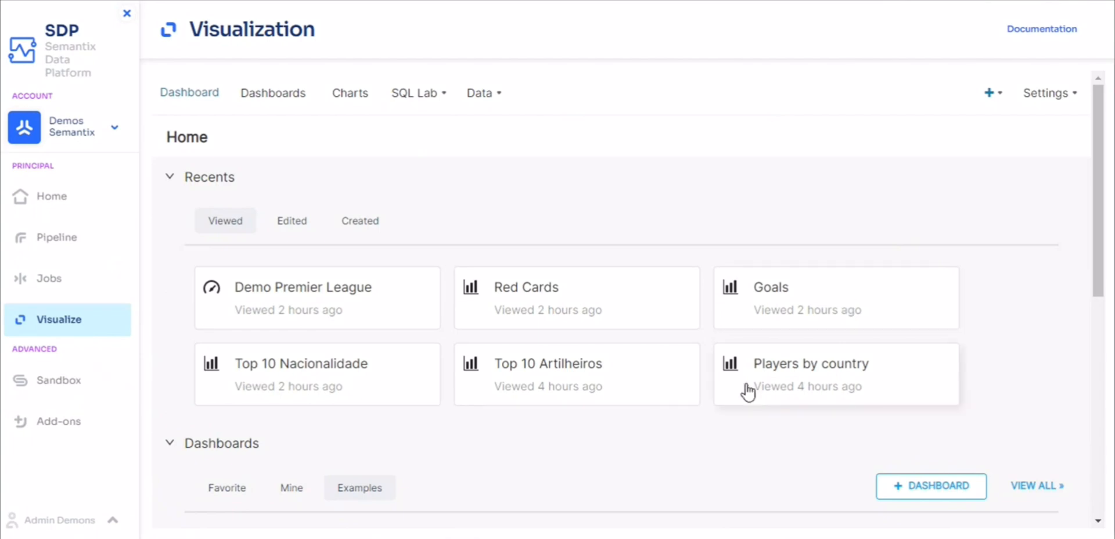
Open the Demo Premier League dashboard from the dashboards list.
scroll(324, 365, down, 5)
scroll(323, 366, up, 5)
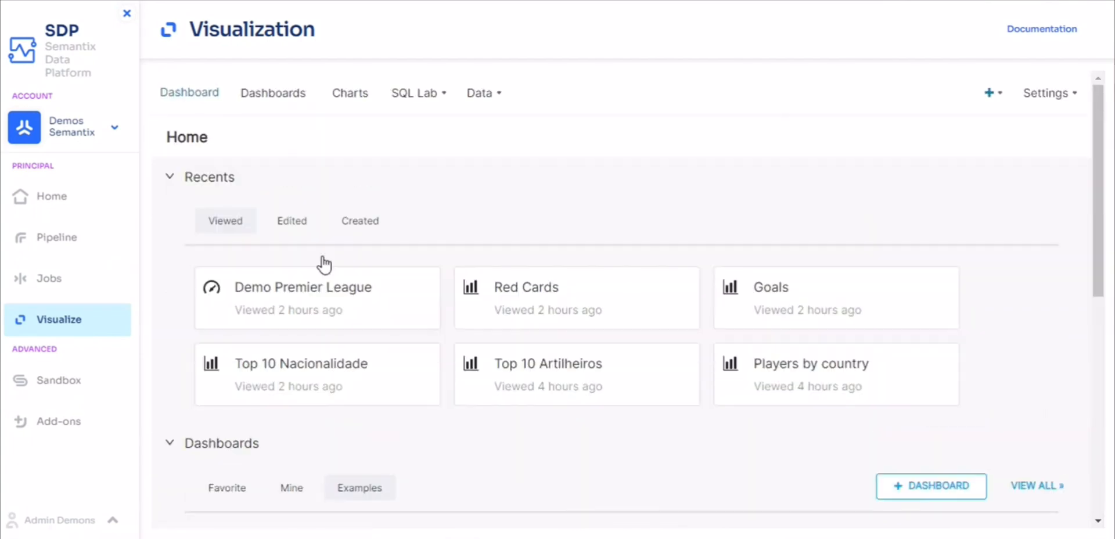
click(293, 99)
click(283, 272)
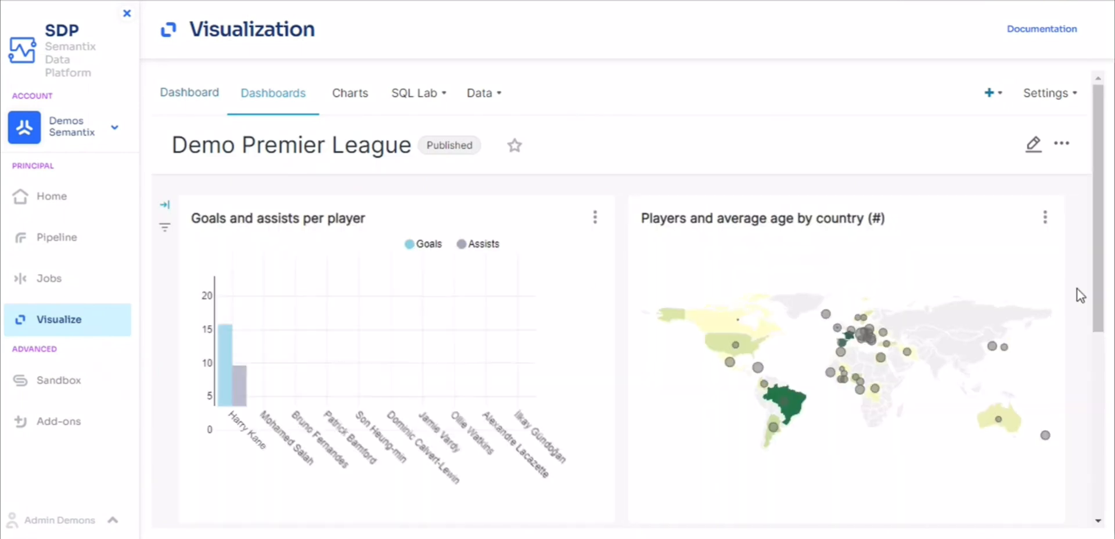
Look over the charts on the Demo Premier League dashboard, and open the list of charts.
scroll(1076, 288, down, 5)
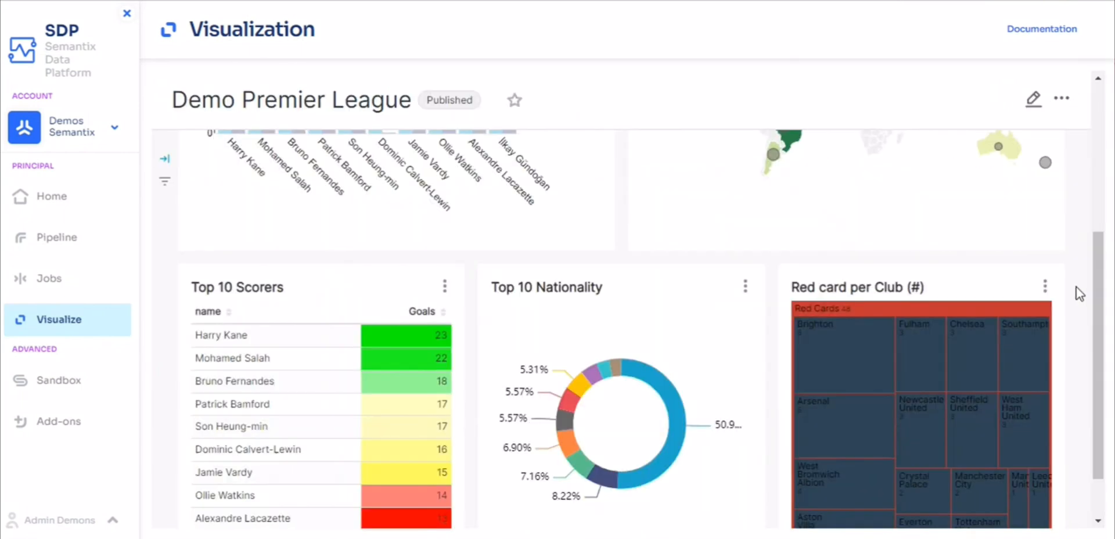
scroll(1076, 287, up, 5)
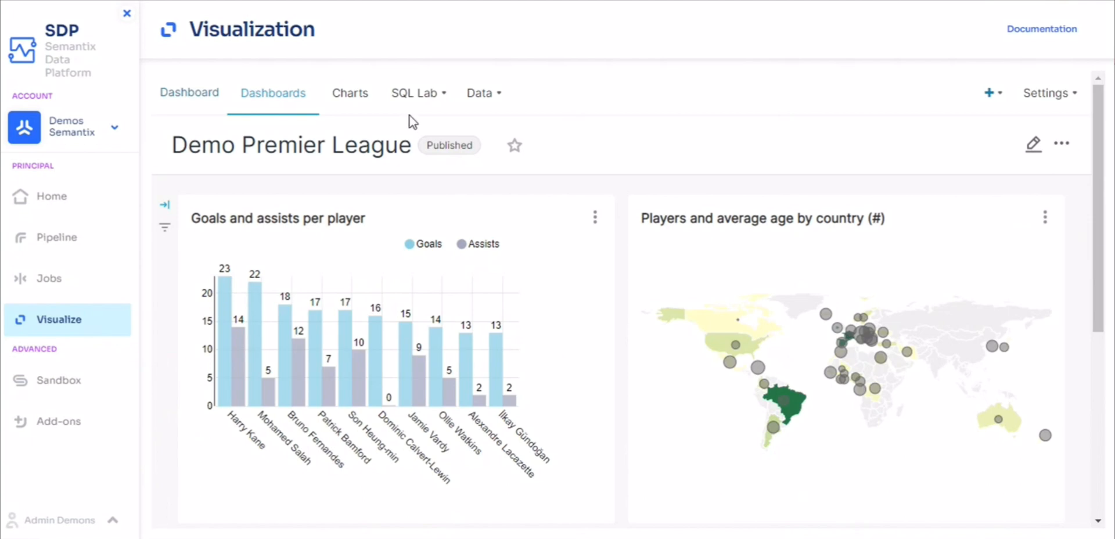
click(351, 96)
mouse_move(449, 106)
mouse_move(502, 106)
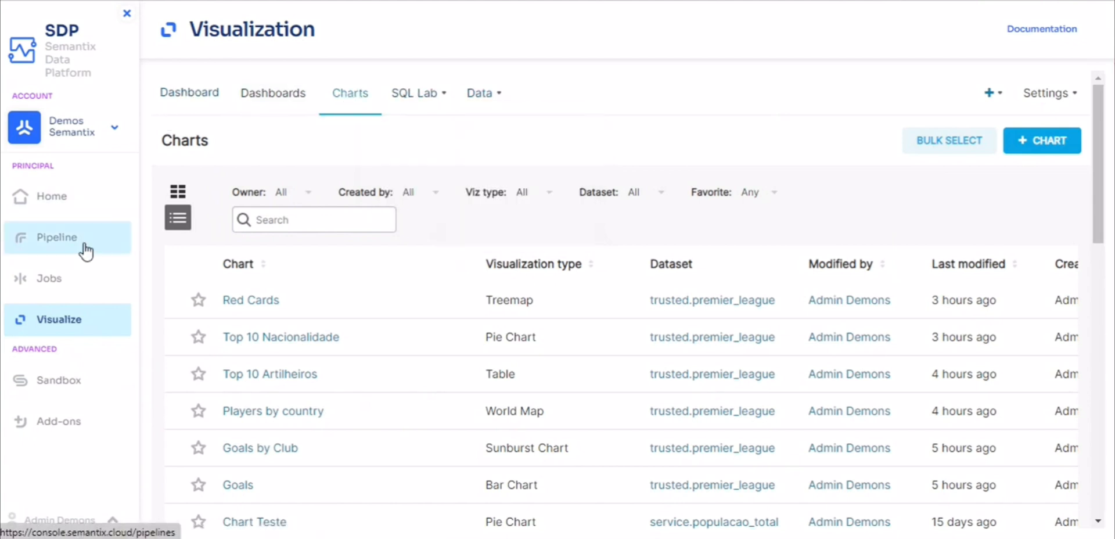
Return to the visualization home page and open the SQL Editor.
click(57, 319)
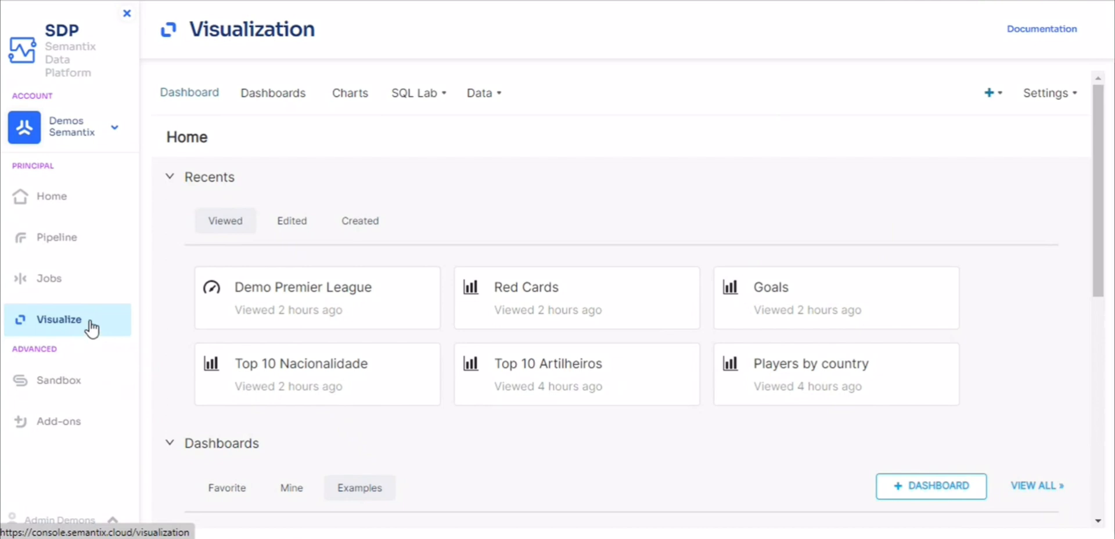
mouse_move(406, 107)
click(406, 127)
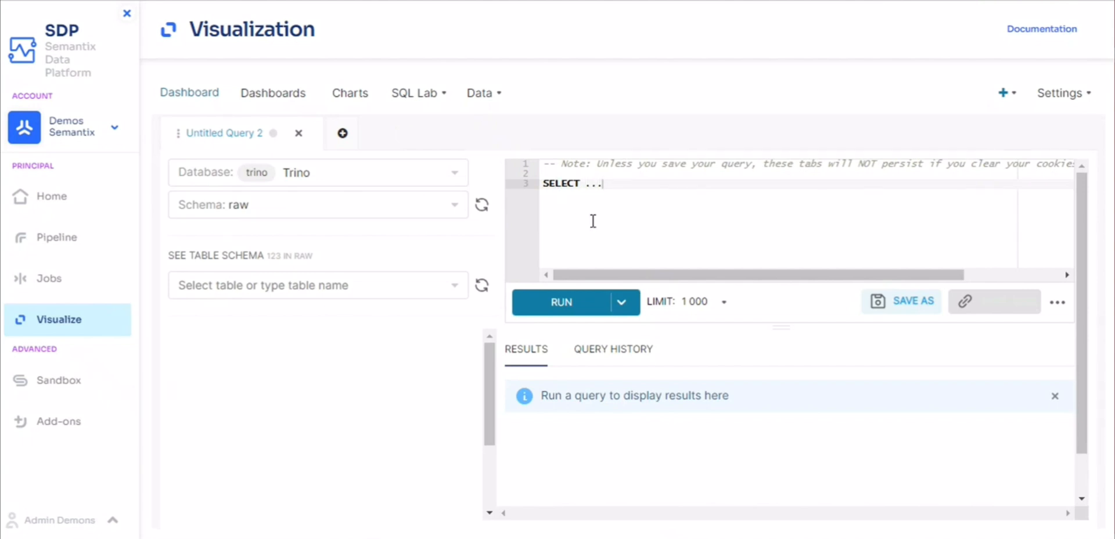
mouse_move(425, 96)
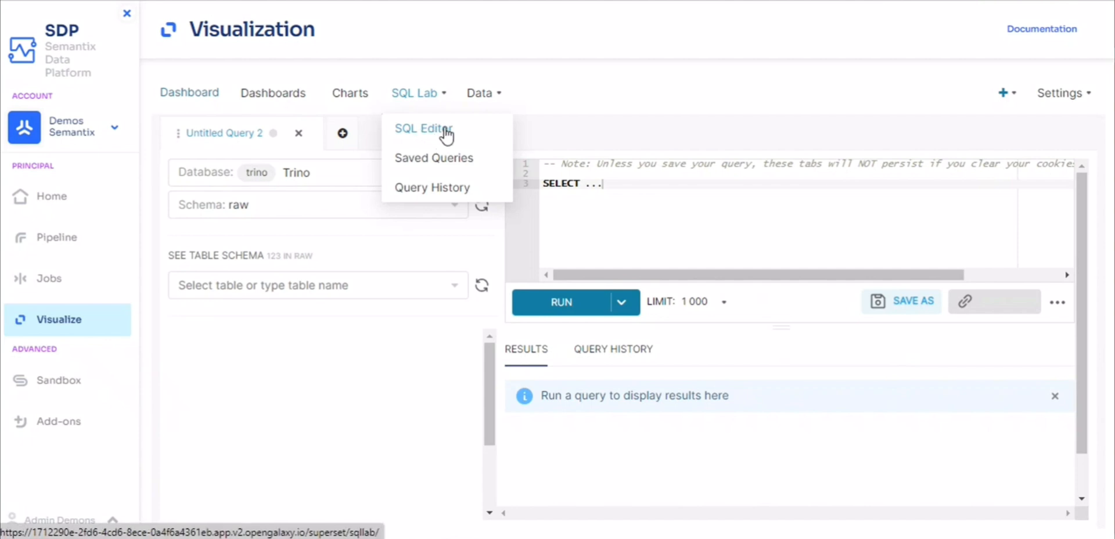
Select the raw schema and preview the columns and rows of table_countries.
click(322, 210)
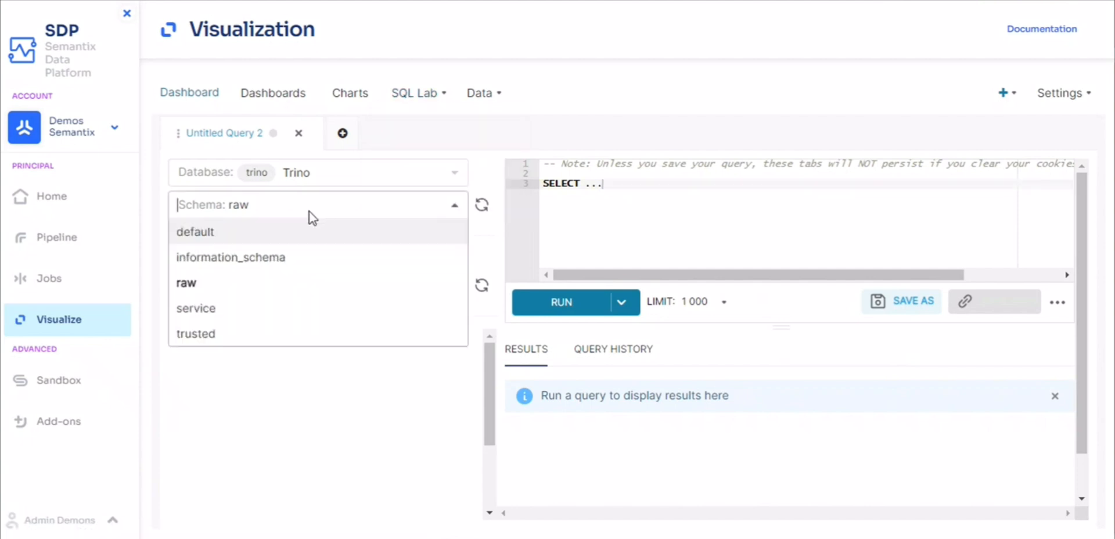
click(264, 284)
click(264, 285)
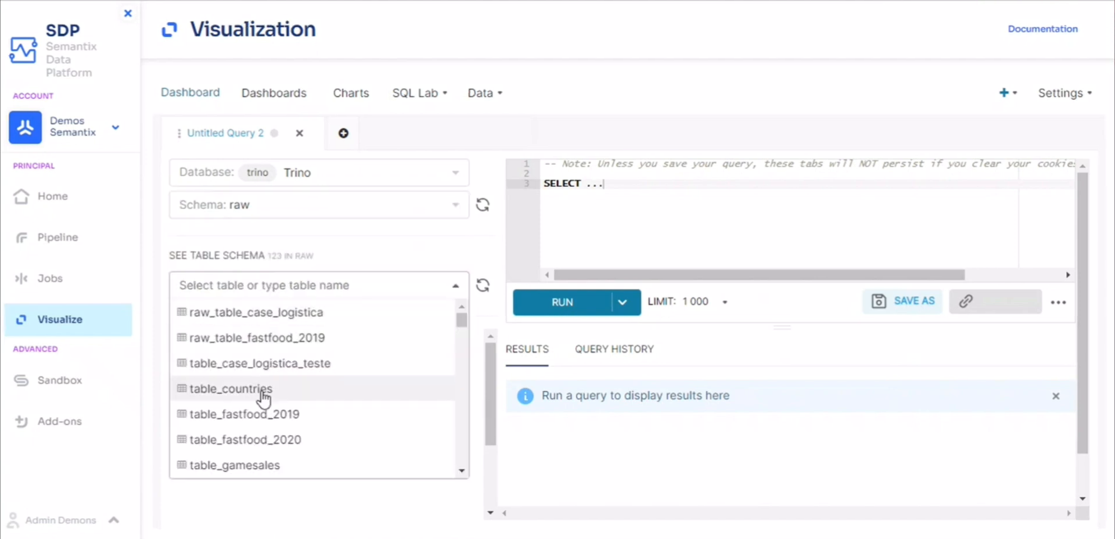
scroll(262, 406, down, 2)
scroll(258, 420, up, 1)
click(268, 339)
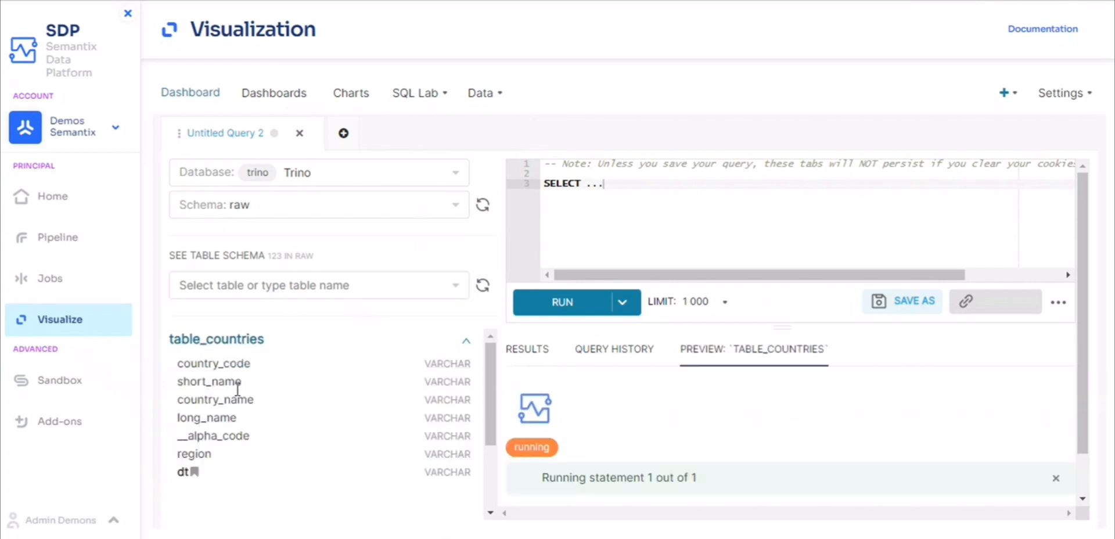
key(ctrl+minus)
key(ctrl+minus)
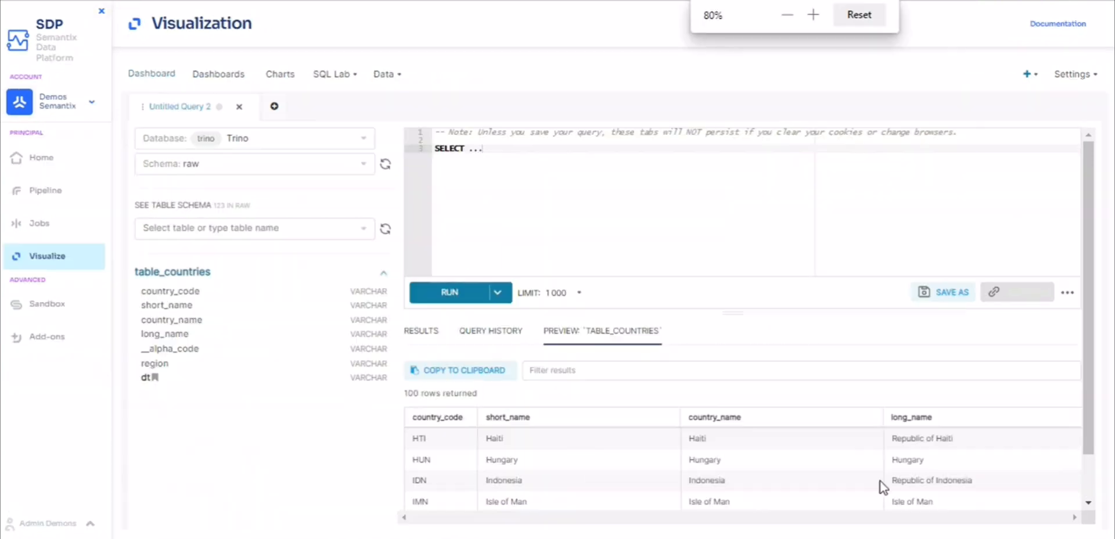
key(ctrl+minus)
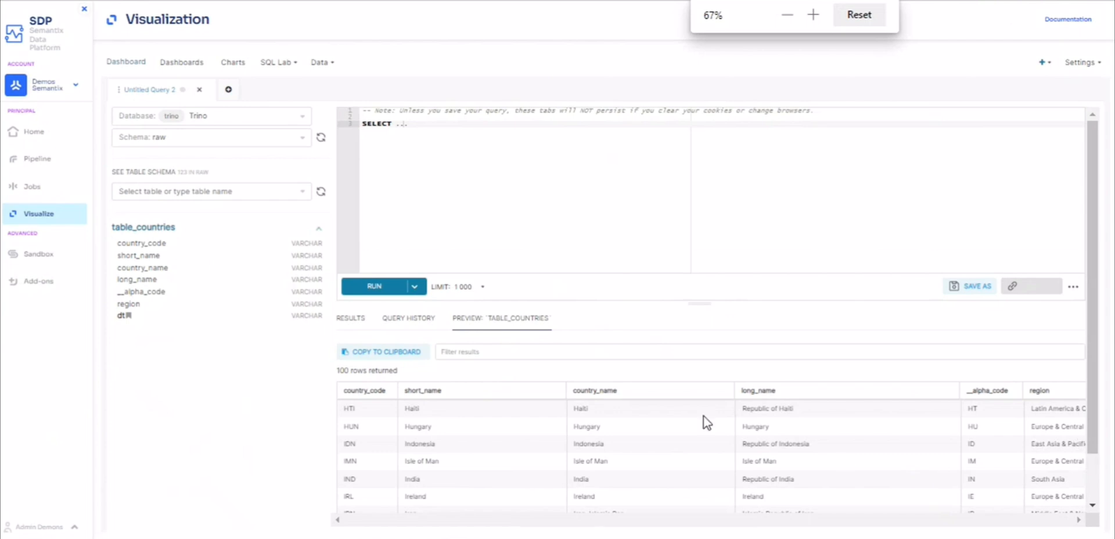
key(ctrl+plus)
mouse_move(156, 378)
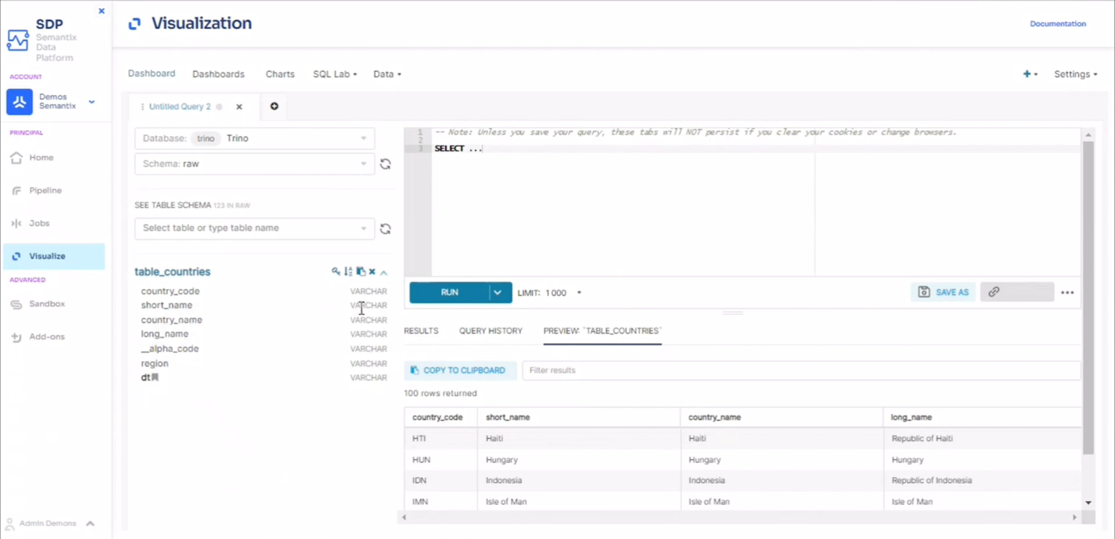
Run the query SELECT * from table_countries and look through its results.
click(191, 273)
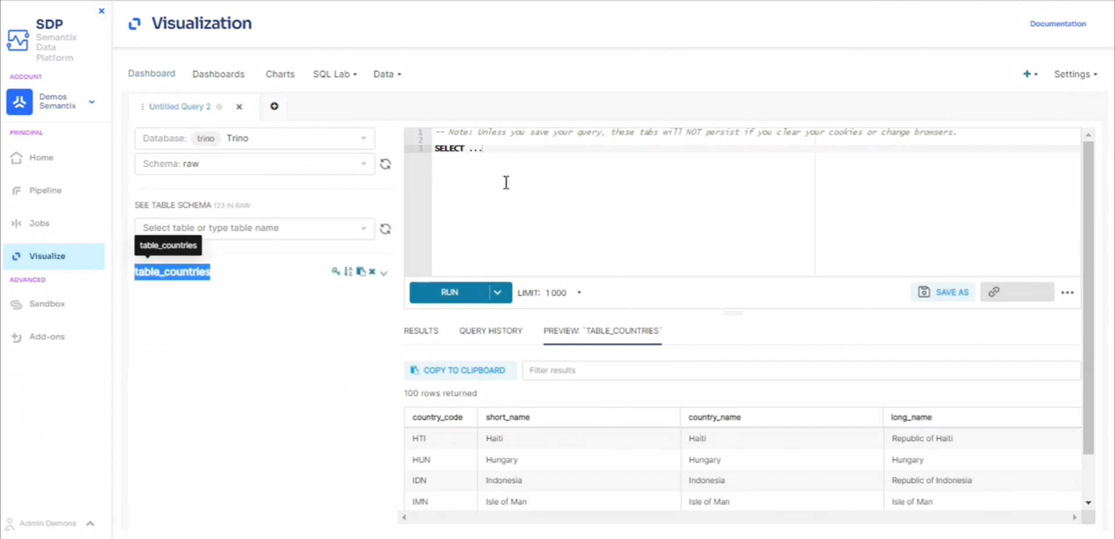
click(491, 147)
text(* from table_countries)
key(ctrl+Return)
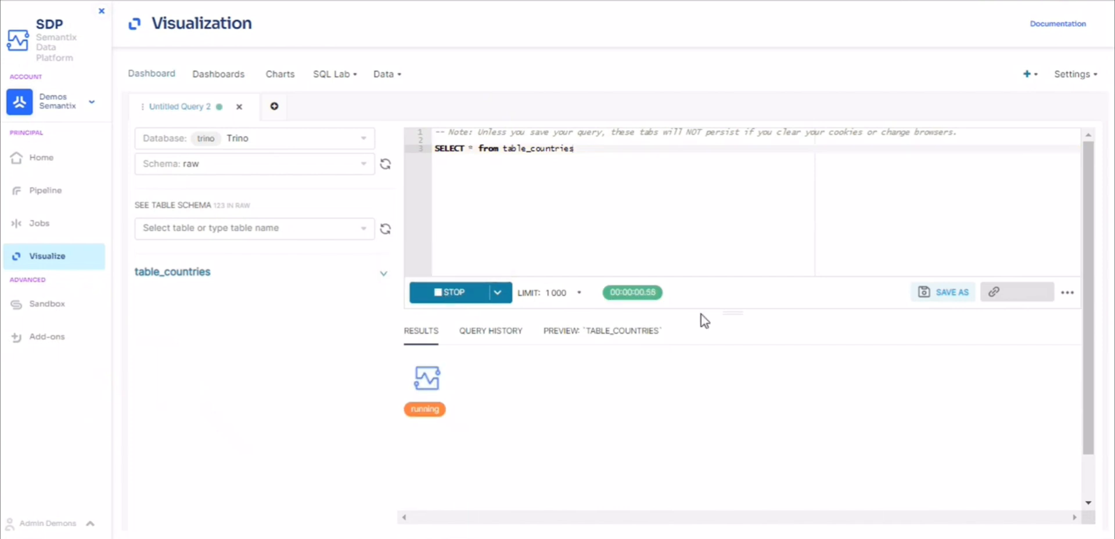
scroll(1088, 455, down, 2)
drag(804, 507, 1082, 474)
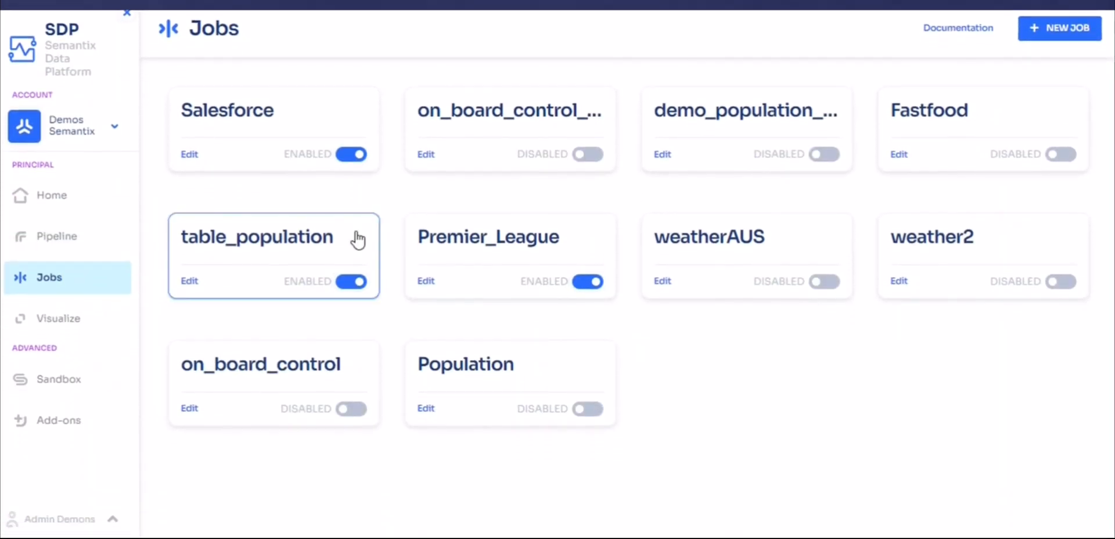
Open the Premier_League job and review its Start scheduler trigger and the full SQL query of its trusted step.
click(472, 247)
click(290, 288)
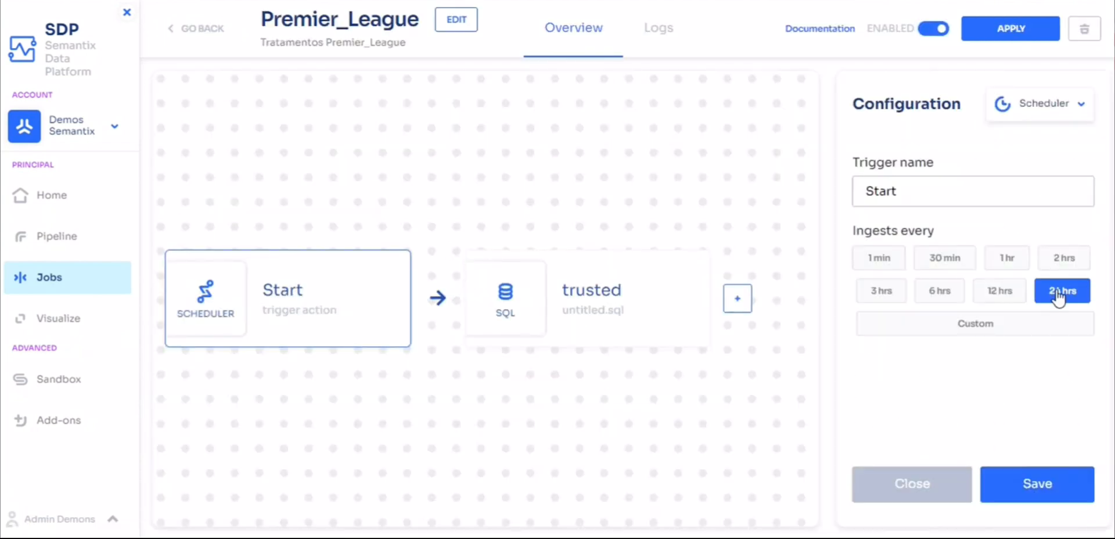
click(629, 268)
click(858, 335)
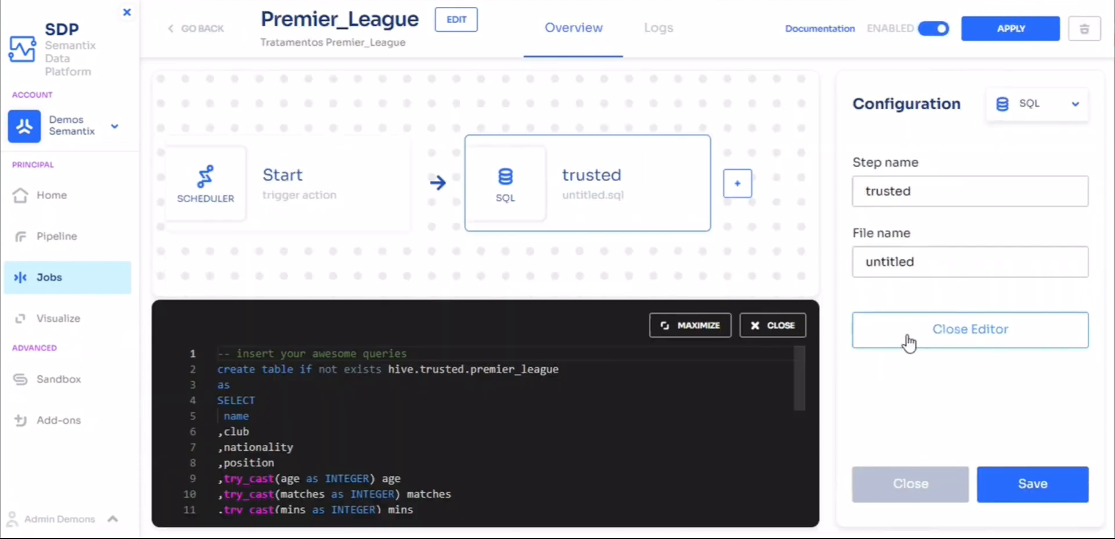
click(705, 327)
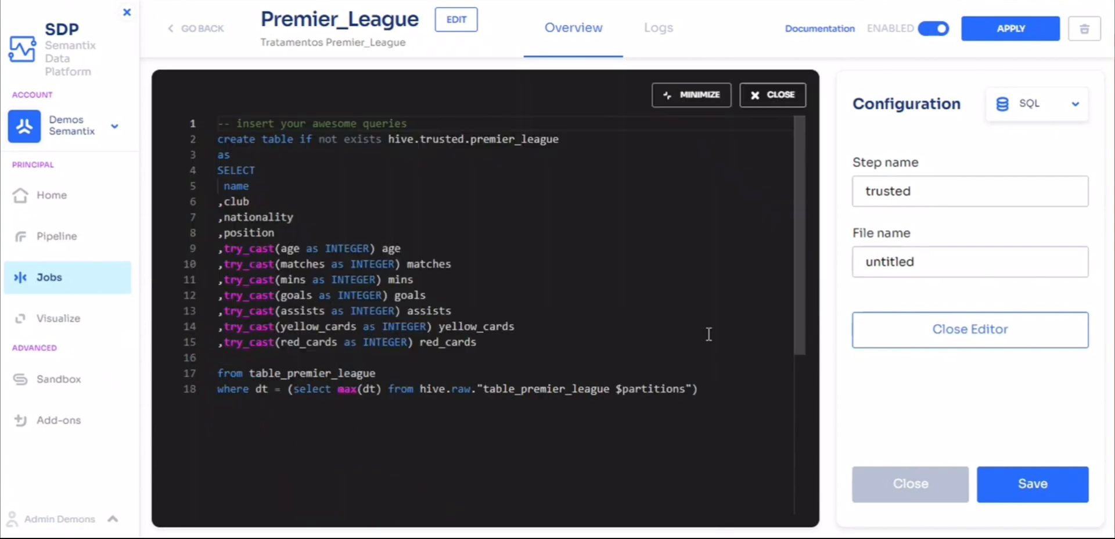
click(700, 99)
click(906, 331)
Show the Premier_League job's logs for the last 24 hours, examine the JOB_STARTED details, and return to the jobs list.
click(662, 36)
click(510, 132)
click(458, 246)
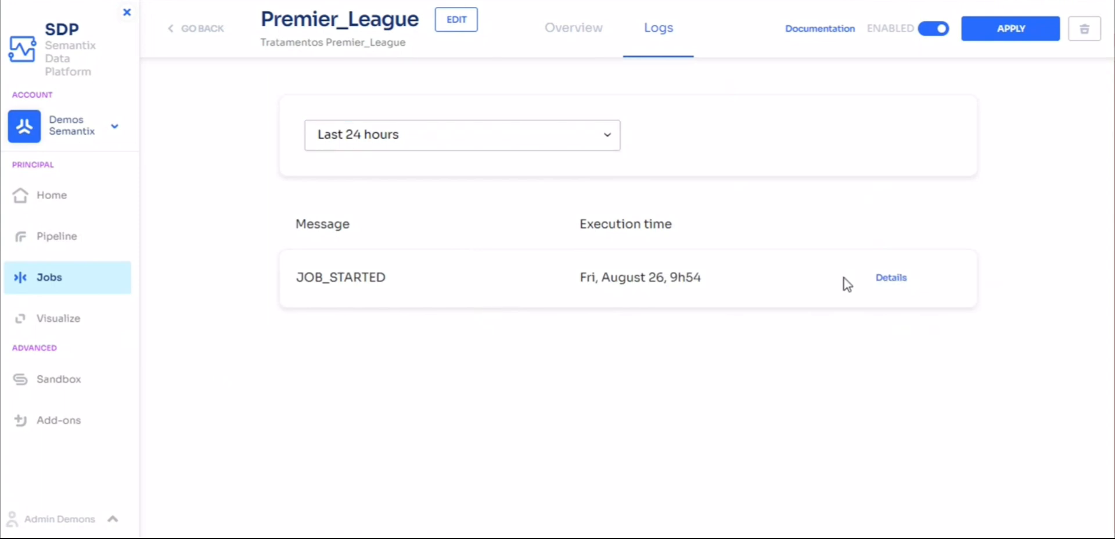
click(889, 279)
scroll(429, 237, down, 1)
scroll(430, 237, up, 1)
click(71, 280)
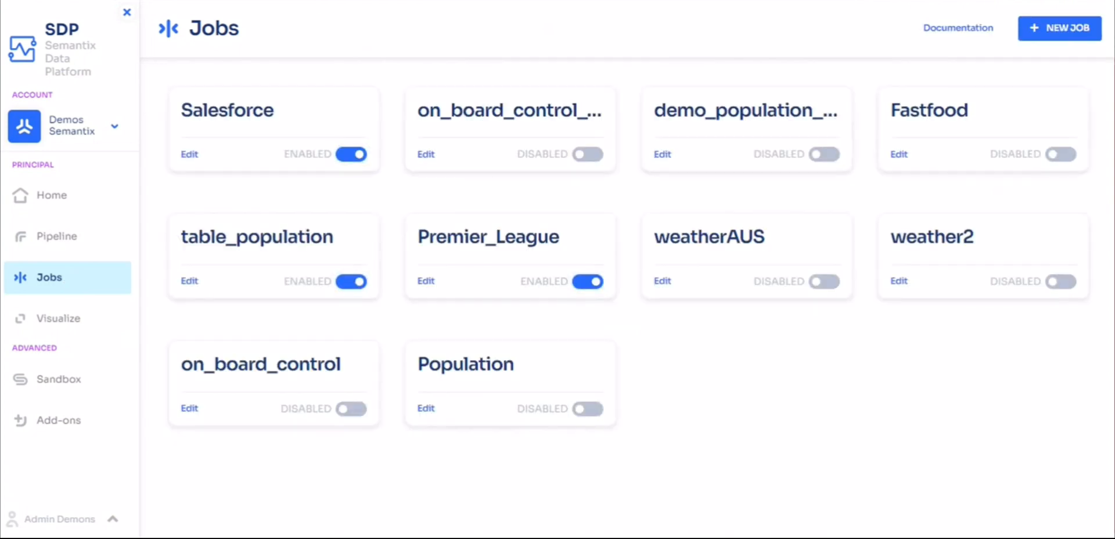
Create a new job named table_population with the description "Tratamentos tabela table_population".
key(ctrl+minus)
click(1065, 26)
click(543, 239)
text(table_pi)
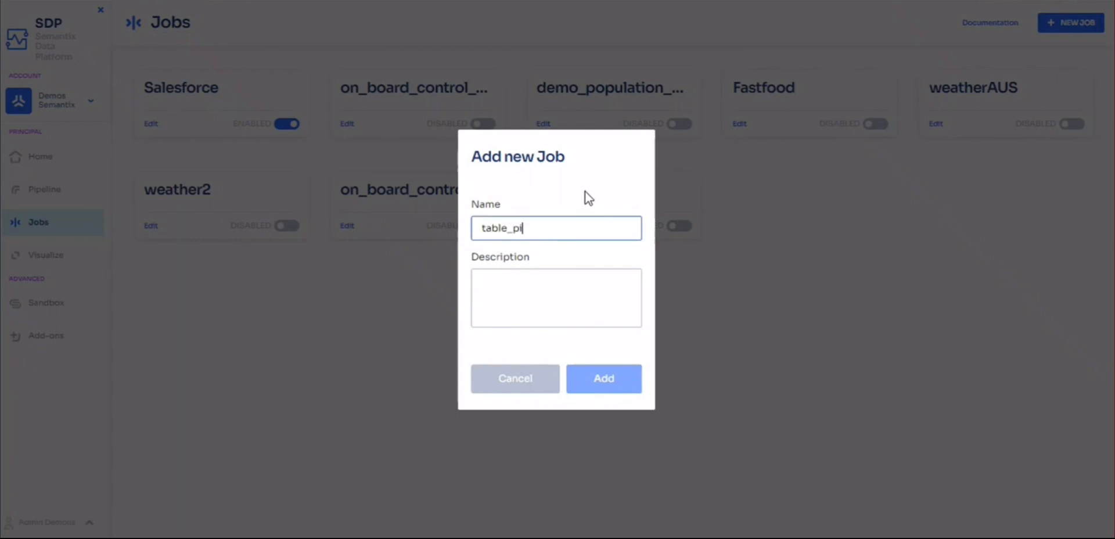
key(BackSpace)
text(opulation)
key(Tab)
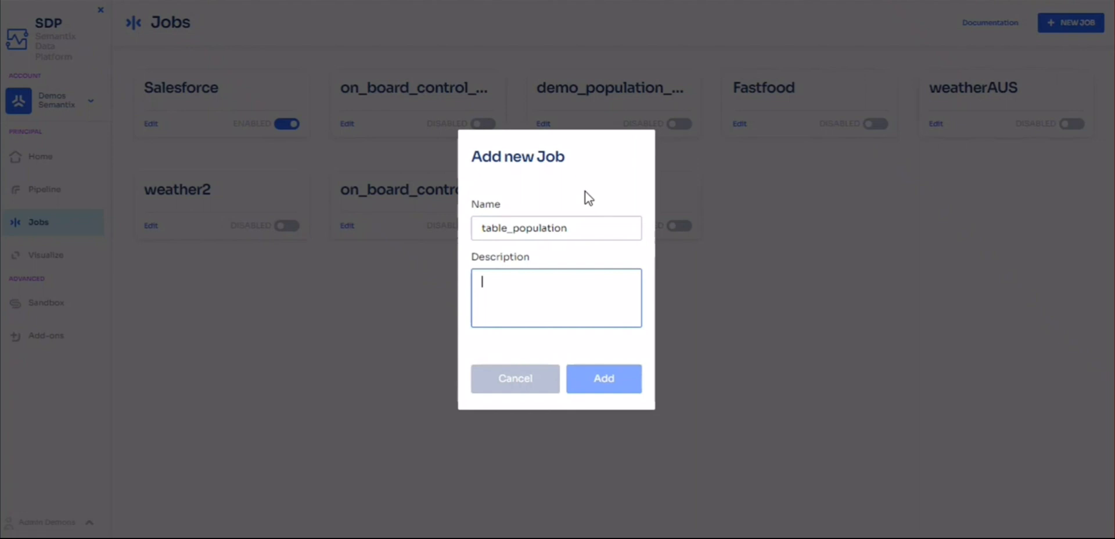
text(Tratamentos tabela table_population)
click(590, 384)
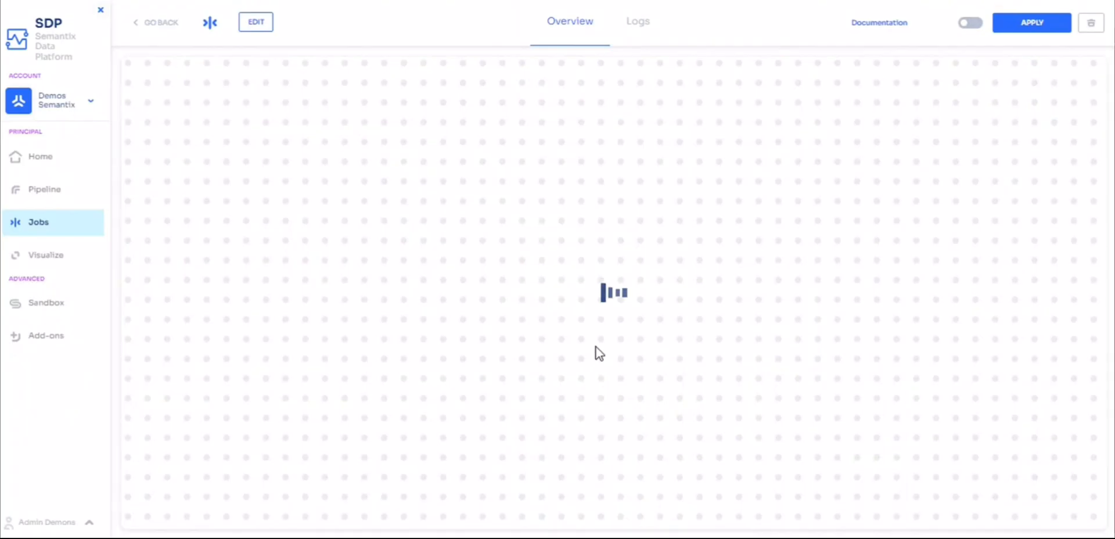
Add a Scheduler trigger to the table_population job and set it to run every 24 hrs.
click(614, 295)
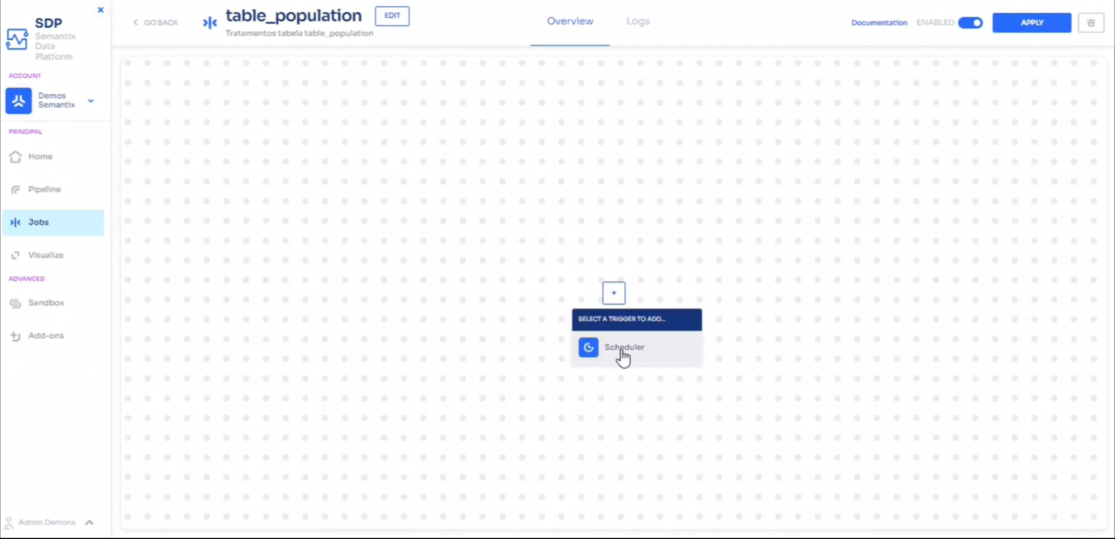
click(619, 350)
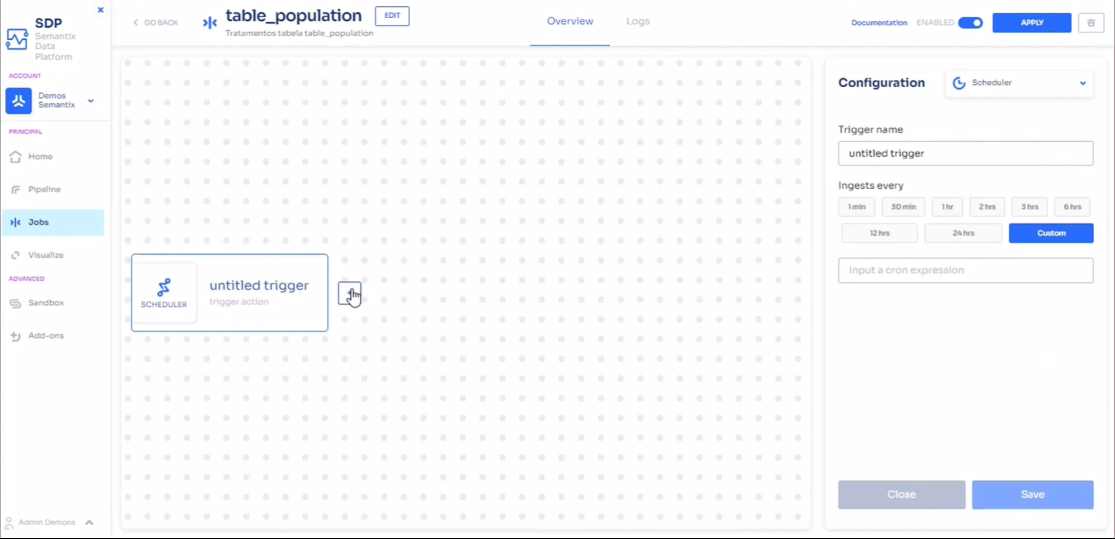
click(987, 235)
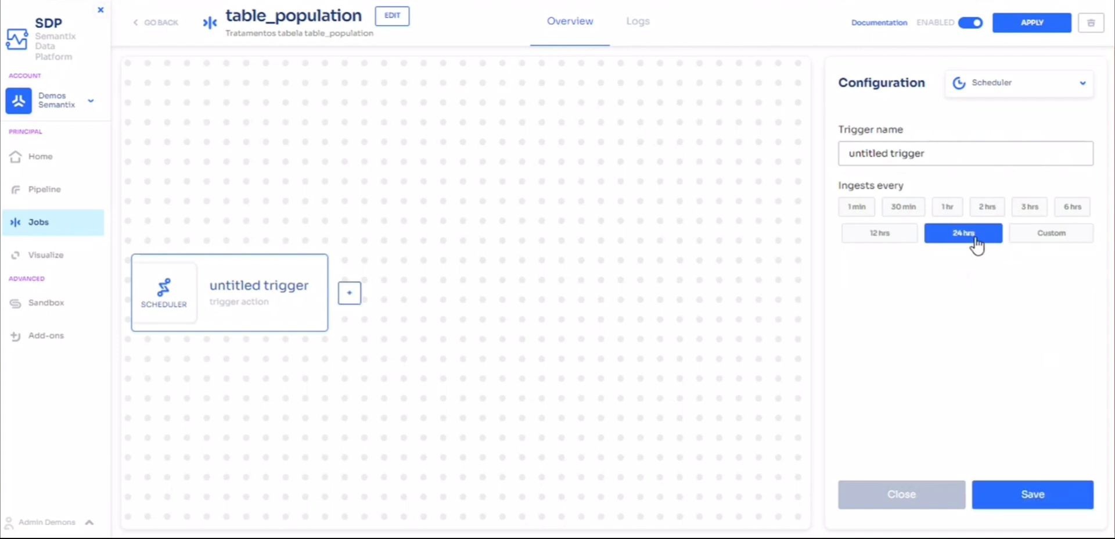
Add an SQL step named Tratamentos with the pasted query creating hive.trusted.population from hive.raw.table_population, save it, and apply the job.
click(358, 297)
click(371, 340)
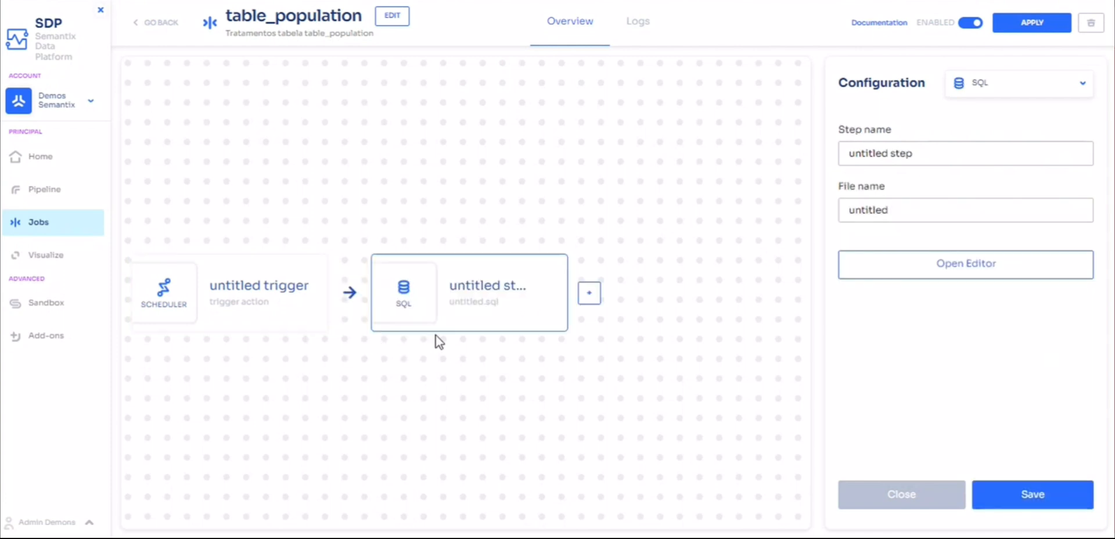
click(866, 274)
key(Return)
key(ctrl+v)
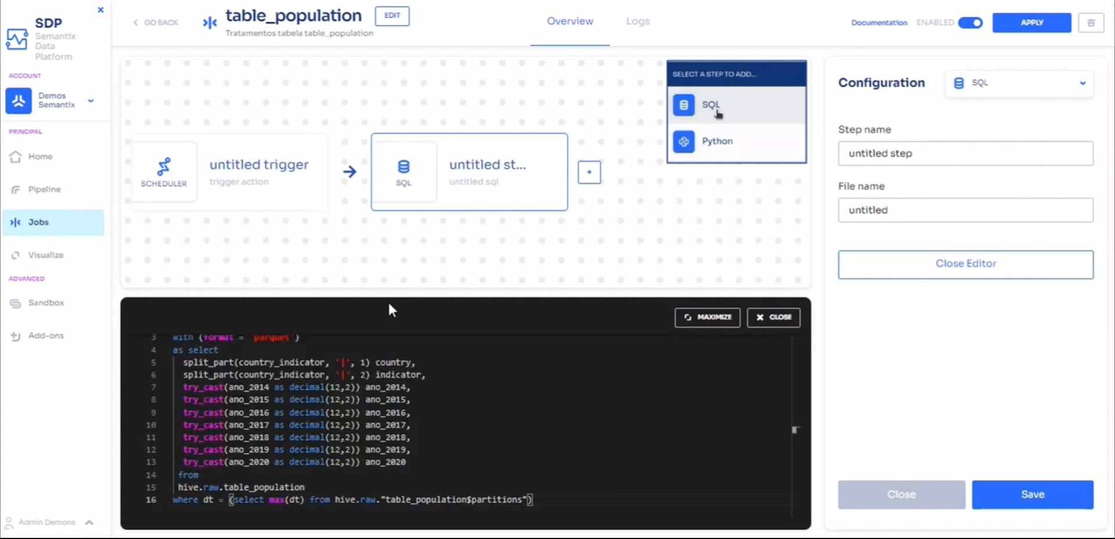
scroll(468, 478, up, 1)
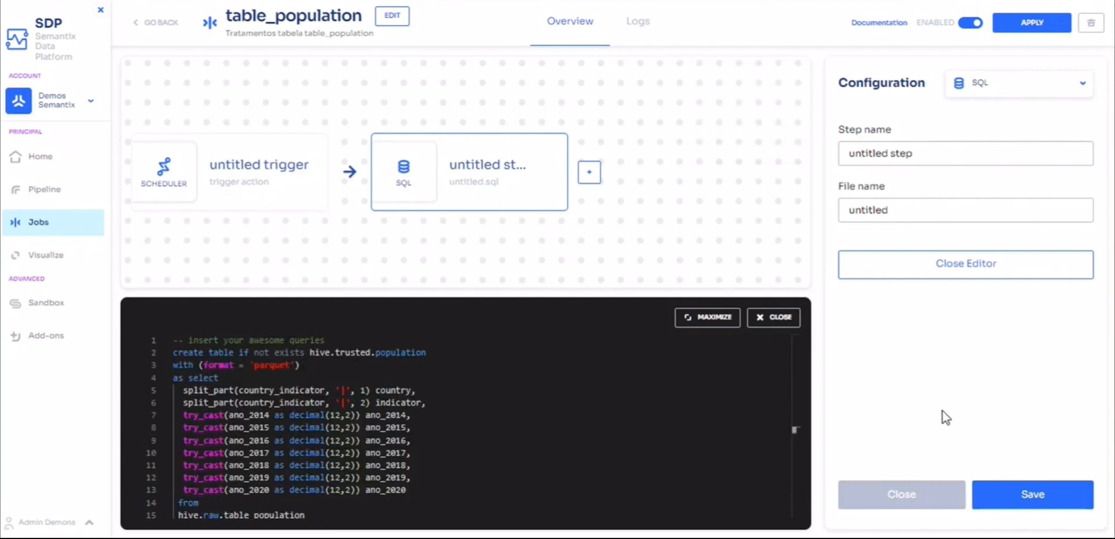
click(1031, 482)
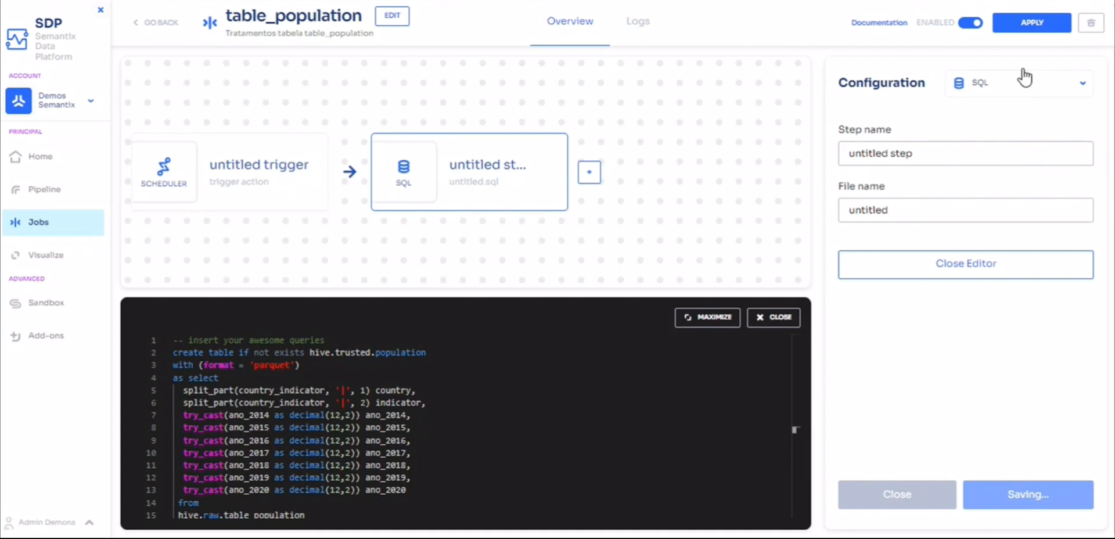
click(1023, 22)
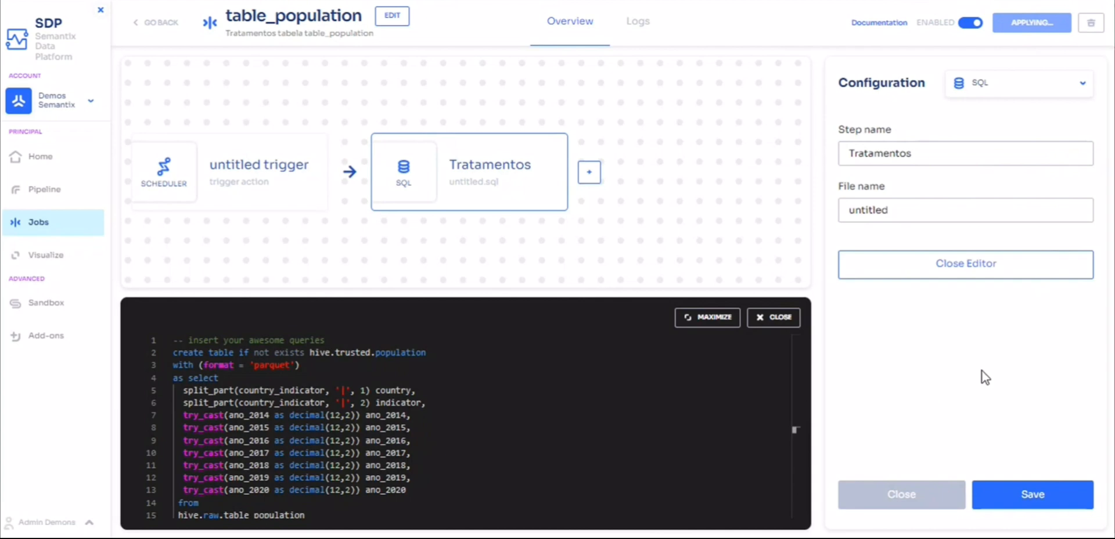
Check the table_population job's logs and the available log periods, and return to the job overview.
click(628, 26)
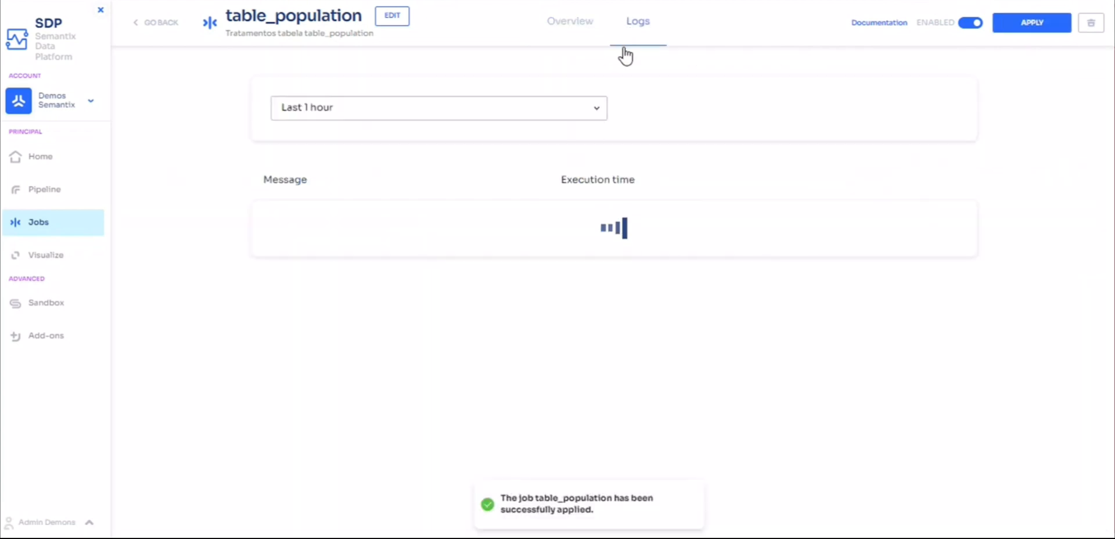
click(585, 109)
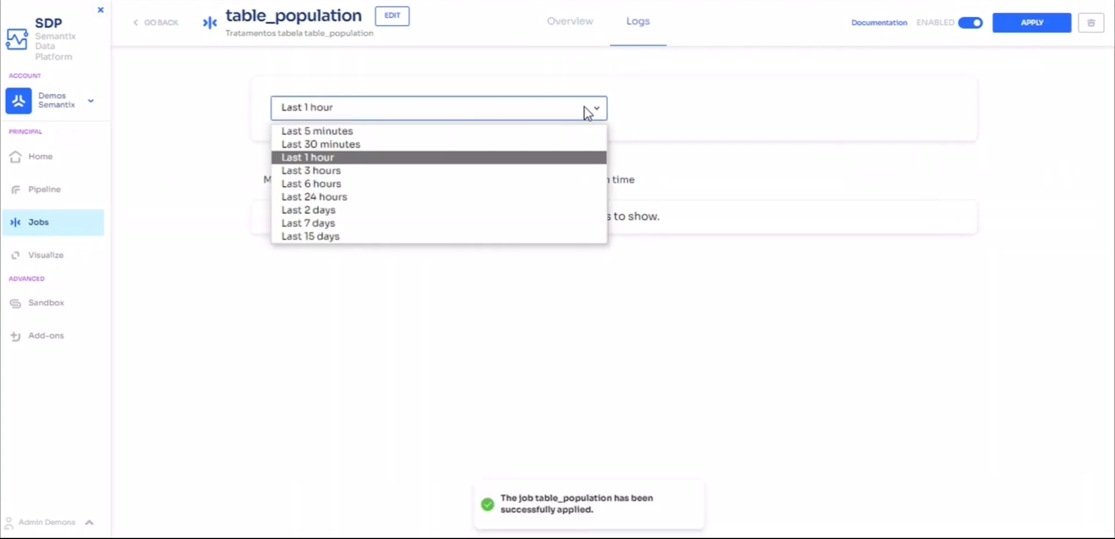
click(568, 34)
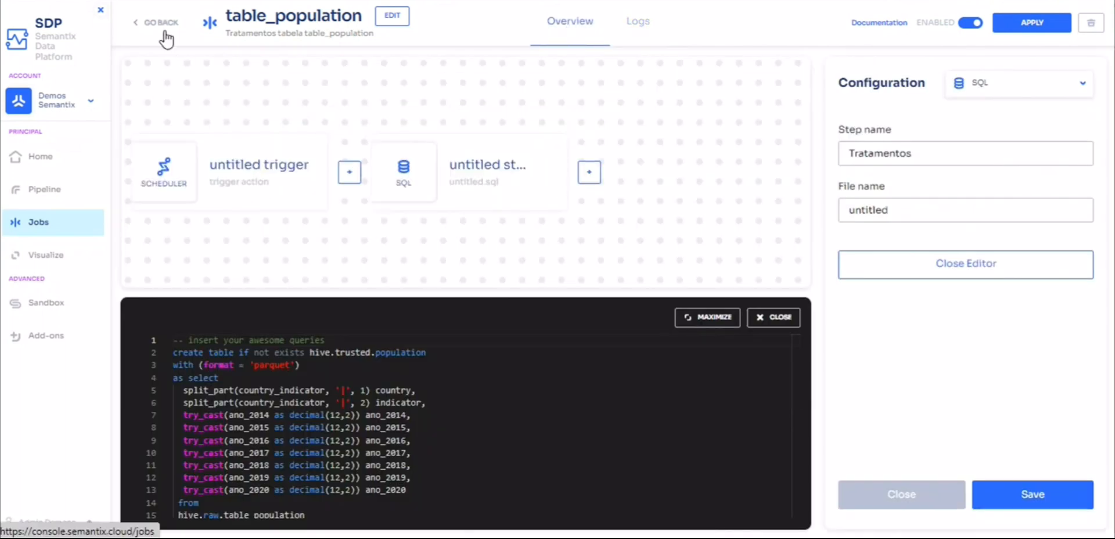
Review the full SQL query in the enlarged editor, close it, and show the scheduler trigger's configuration.
scroll(465, 429, down, 2)
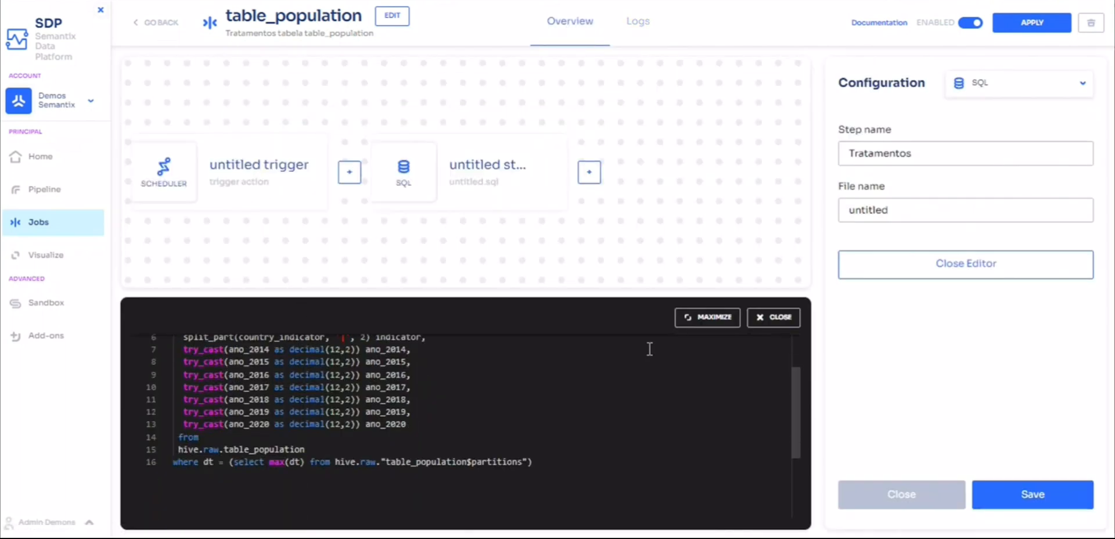
click(691, 318)
scroll(384, 238, up, 2)
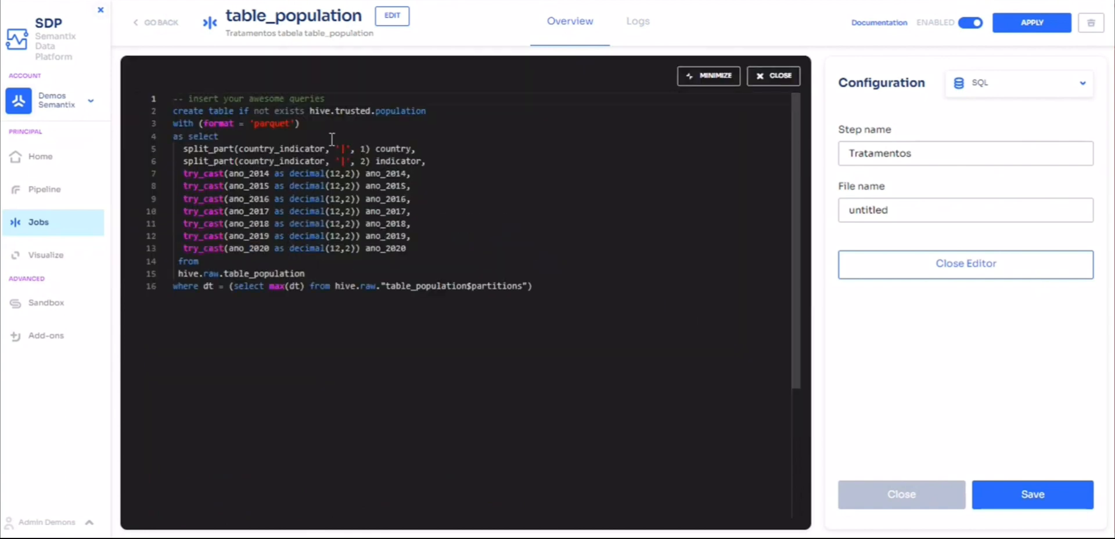
click(765, 78)
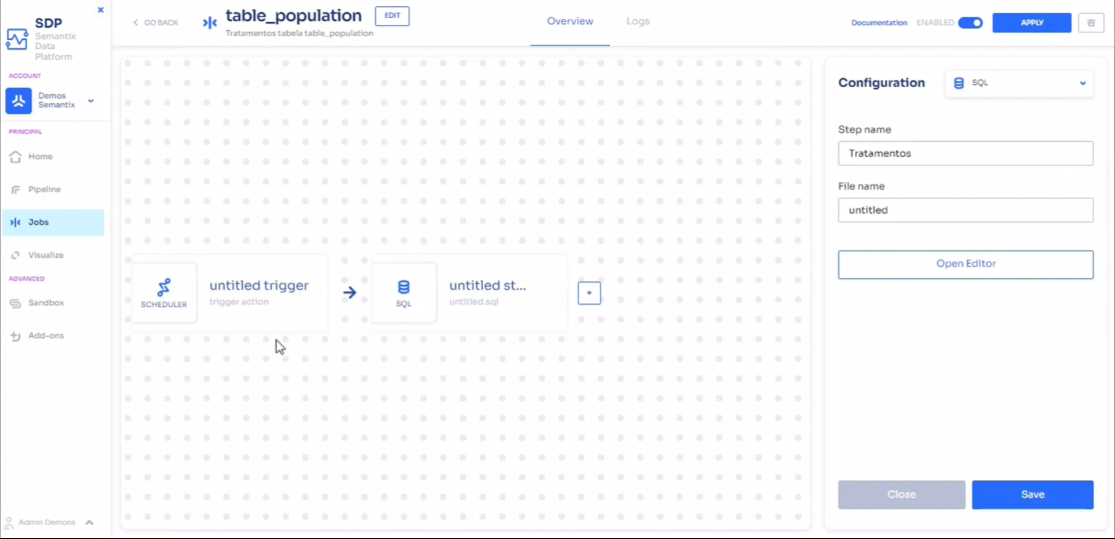
click(251, 322)
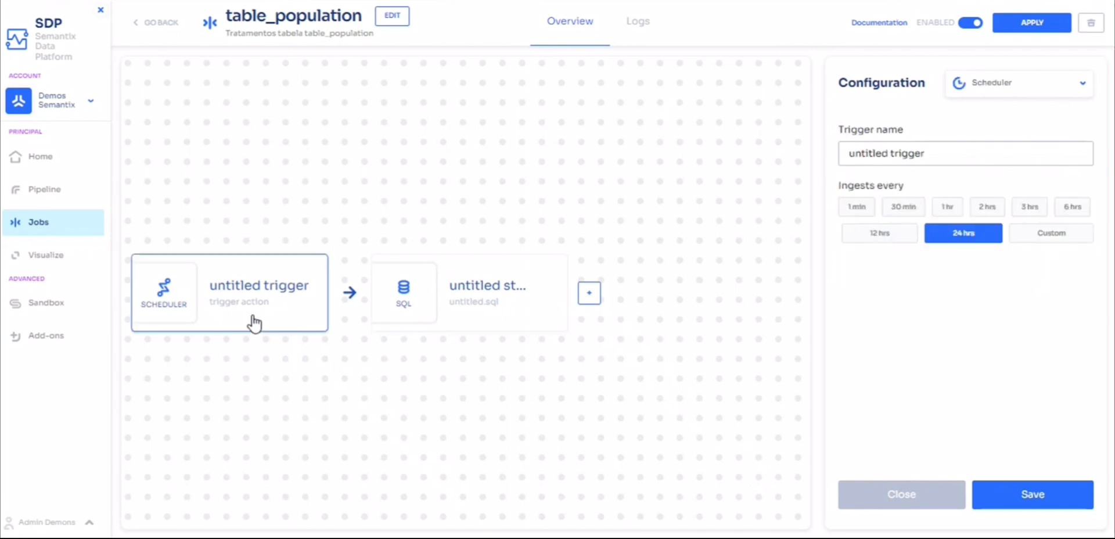